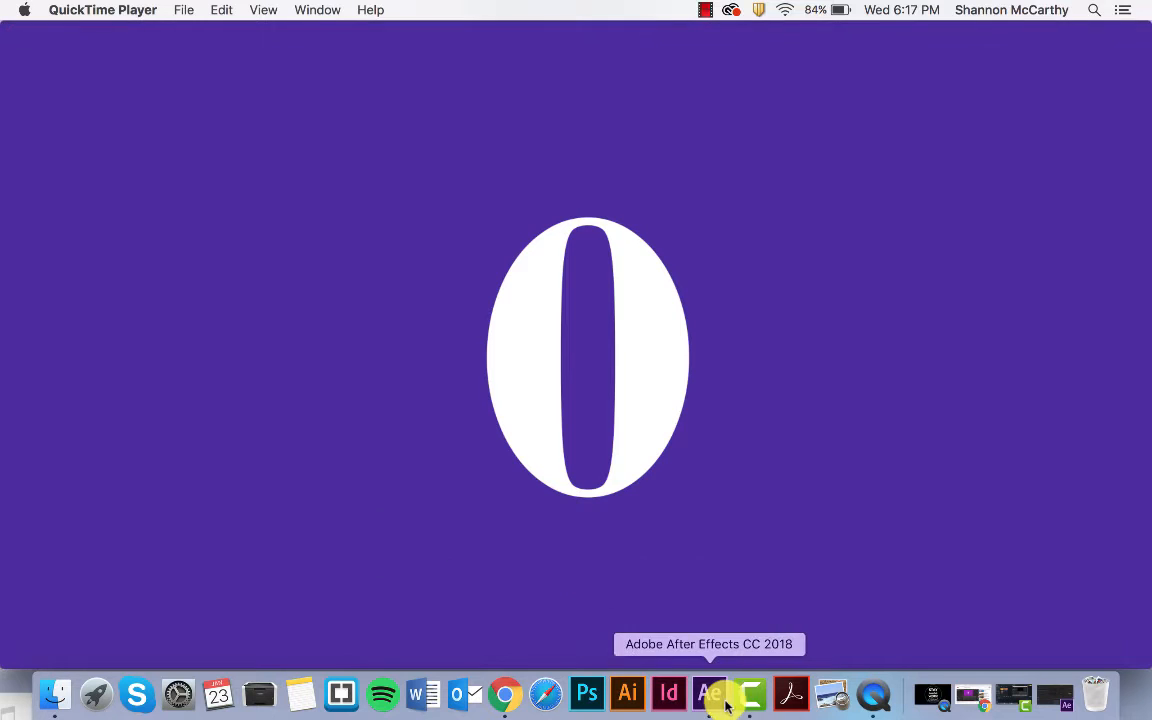
- Switch to After Effects and create a 1920 x 1080 px composition at 30 fps with a 10-second duration
click(709, 695)
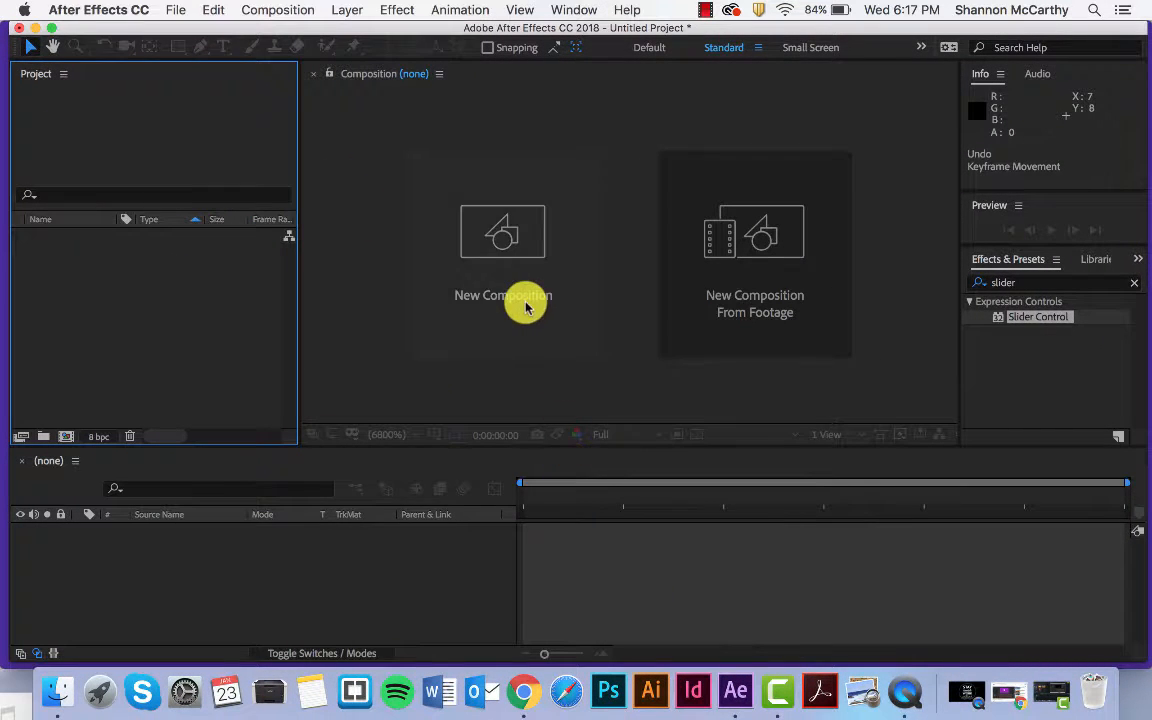
click(505, 275)
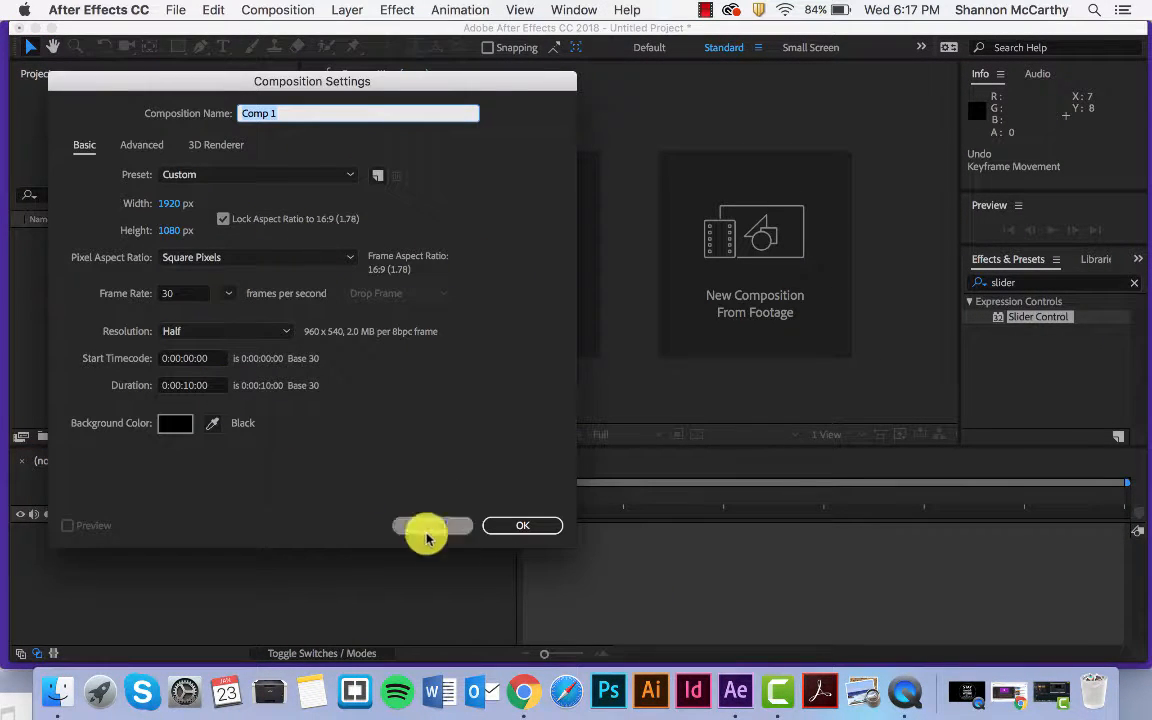
click(520, 527)
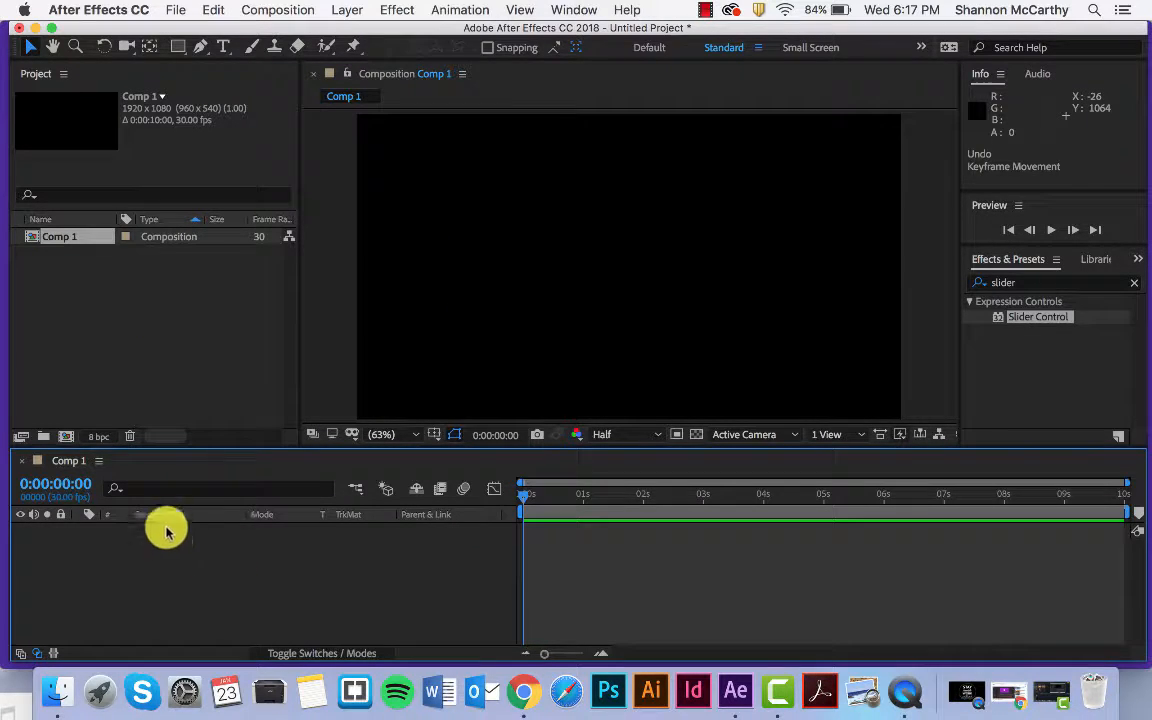
- Add a full-frame 1920 x 1080 px solid layer in dark blue (#073049) to Comp 1
right_click(164, 553)
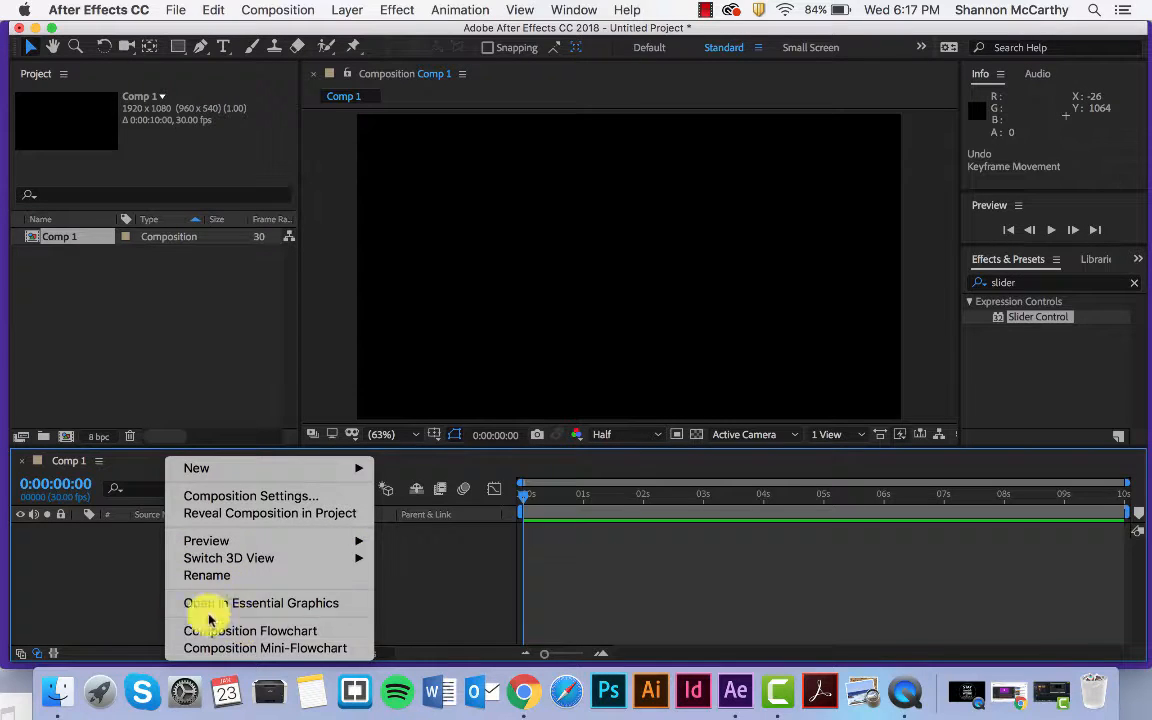
mouse_move(175, 466)
click(411, 513)
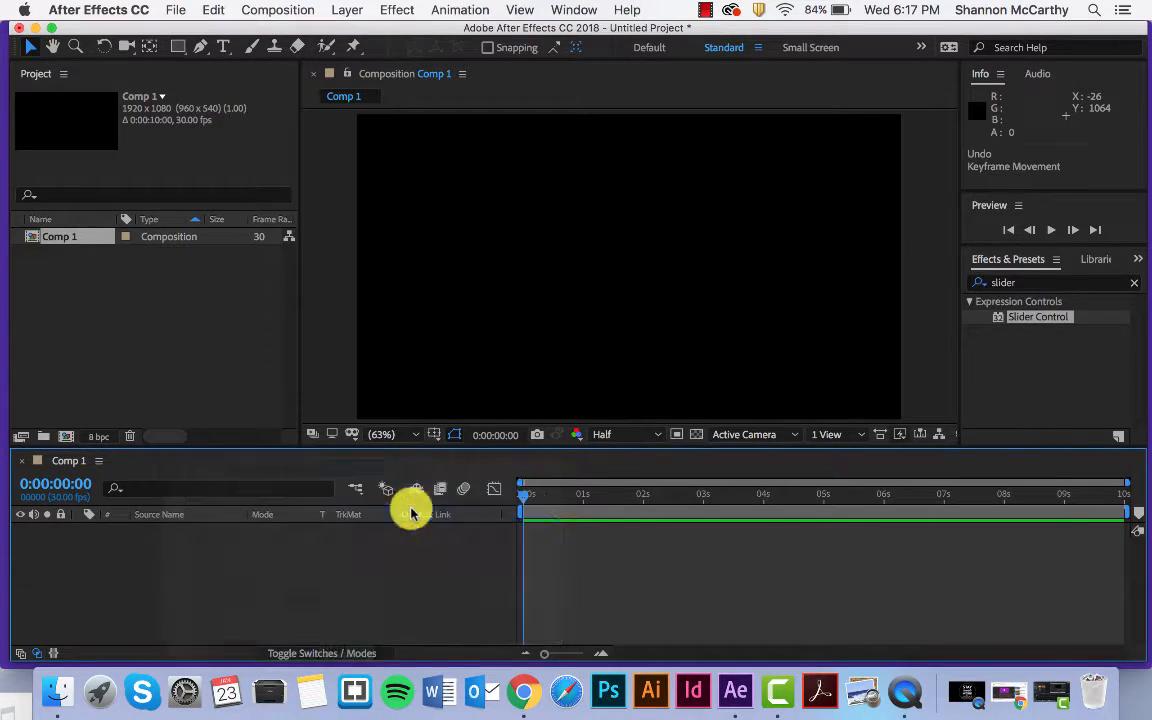
click(834, 450)
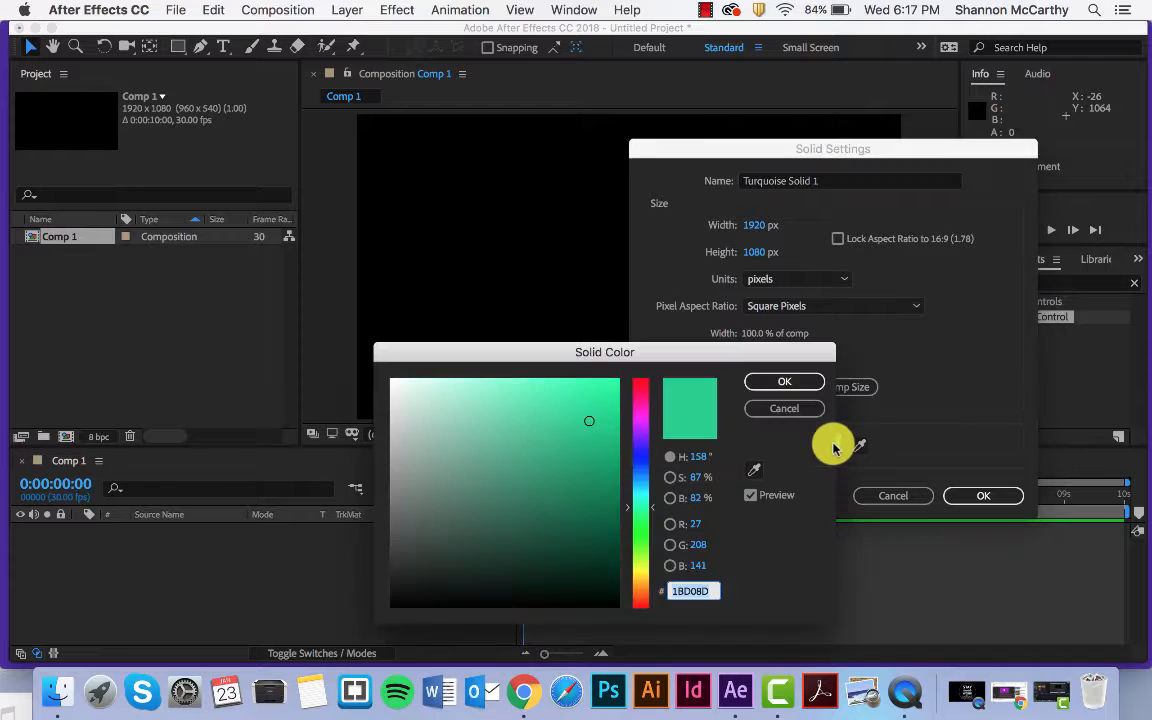
click(640, 478)
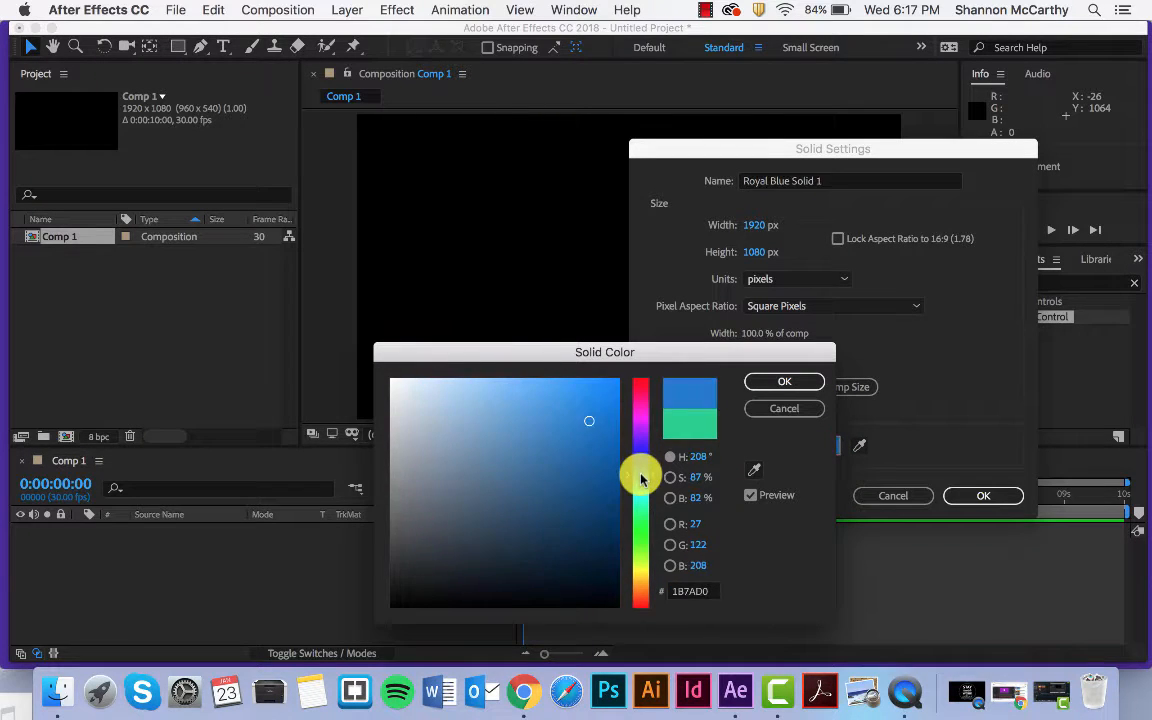
click(594, 527)
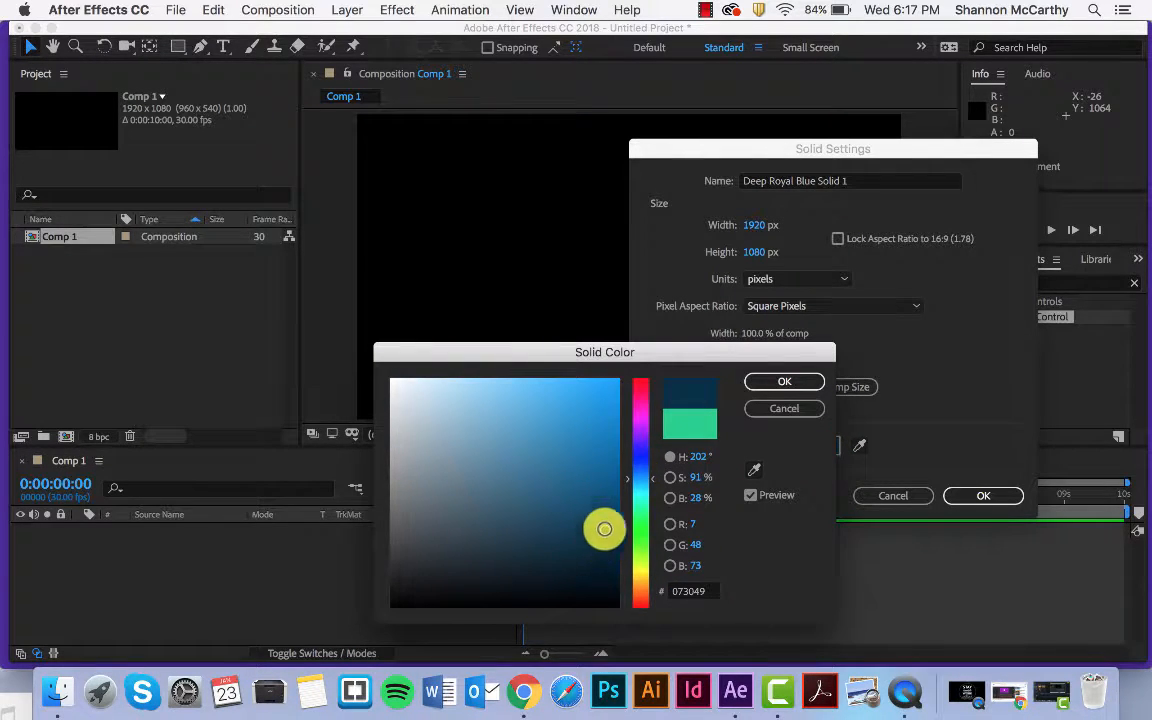
click(761, 381)
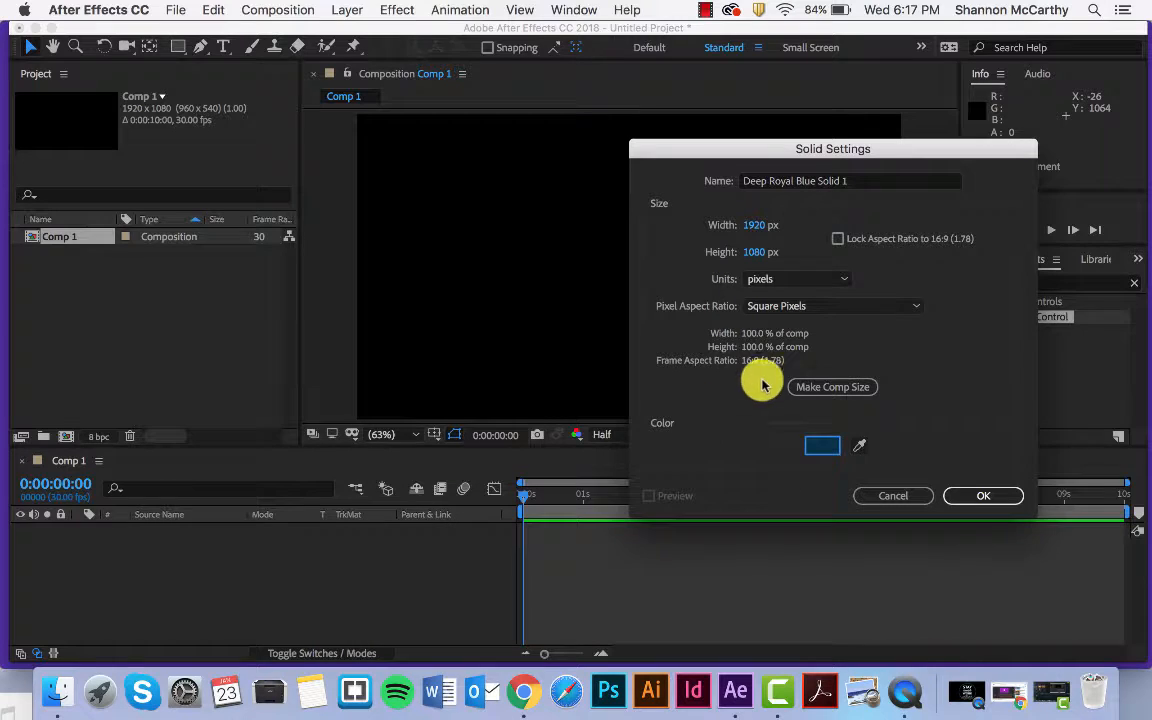
click(967, 494)
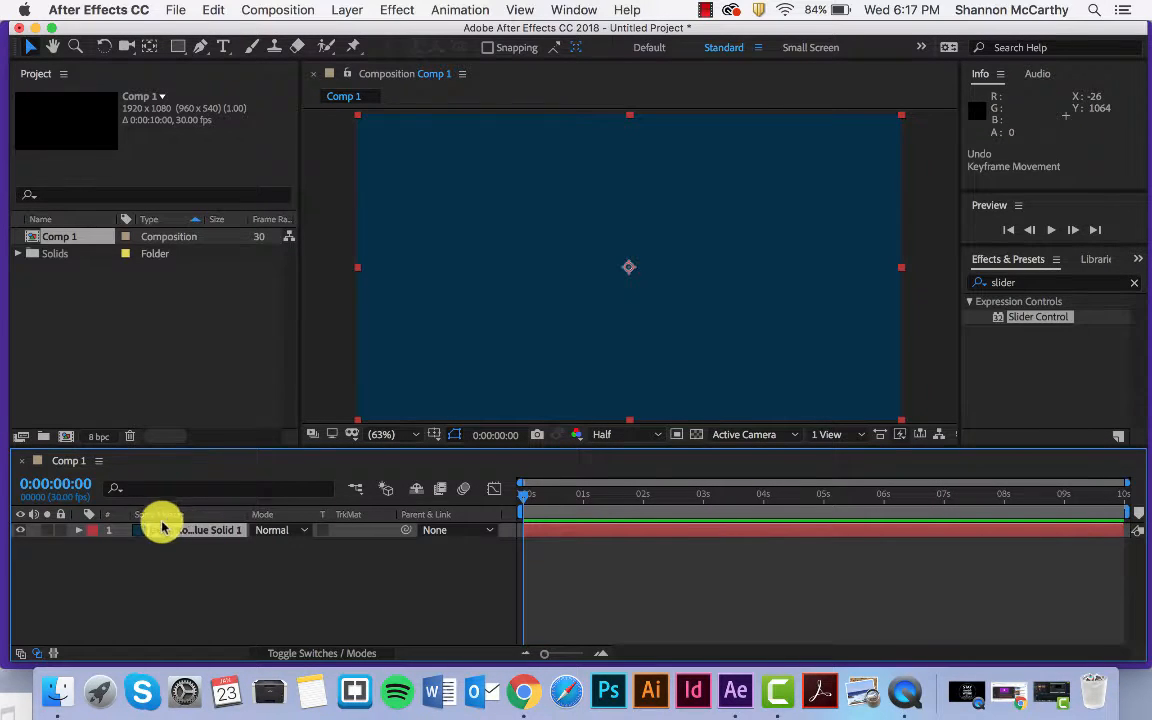
- Add a second full-frame solid in bright blue (#1292DD) above the dark blue one
right_click(193, 555)
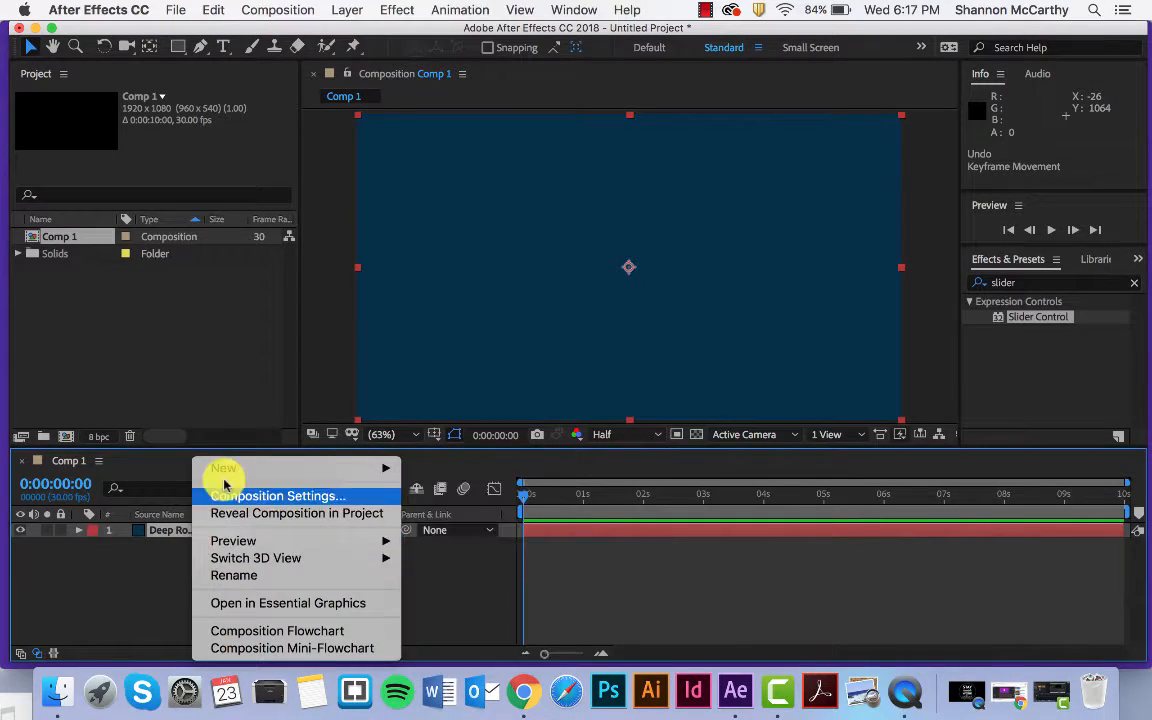
mouse_move(368, 468)
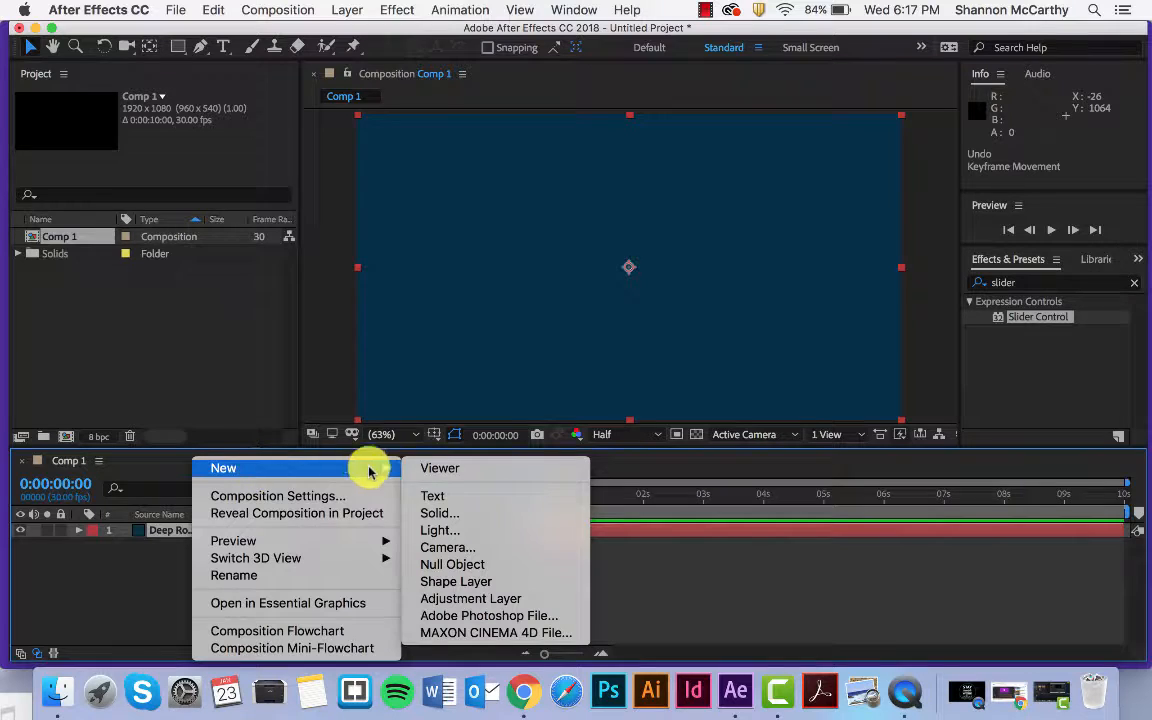
click(440, 513)
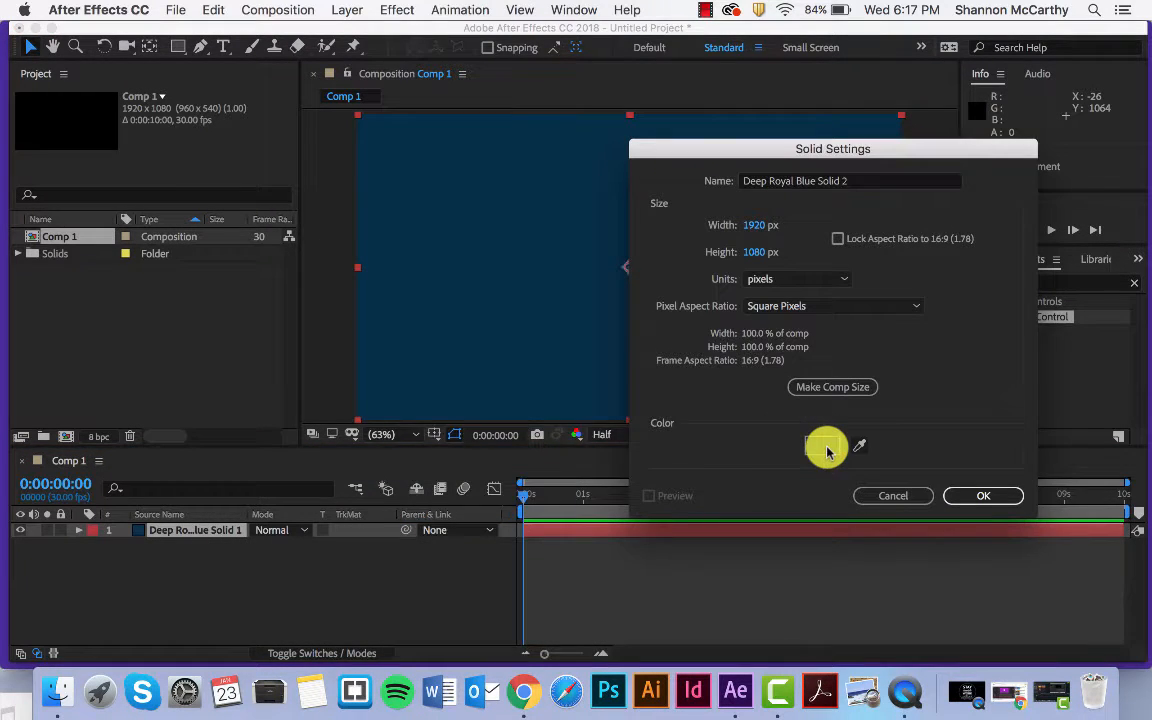
click(822, 444)
drag(535, 442, 599, 405)
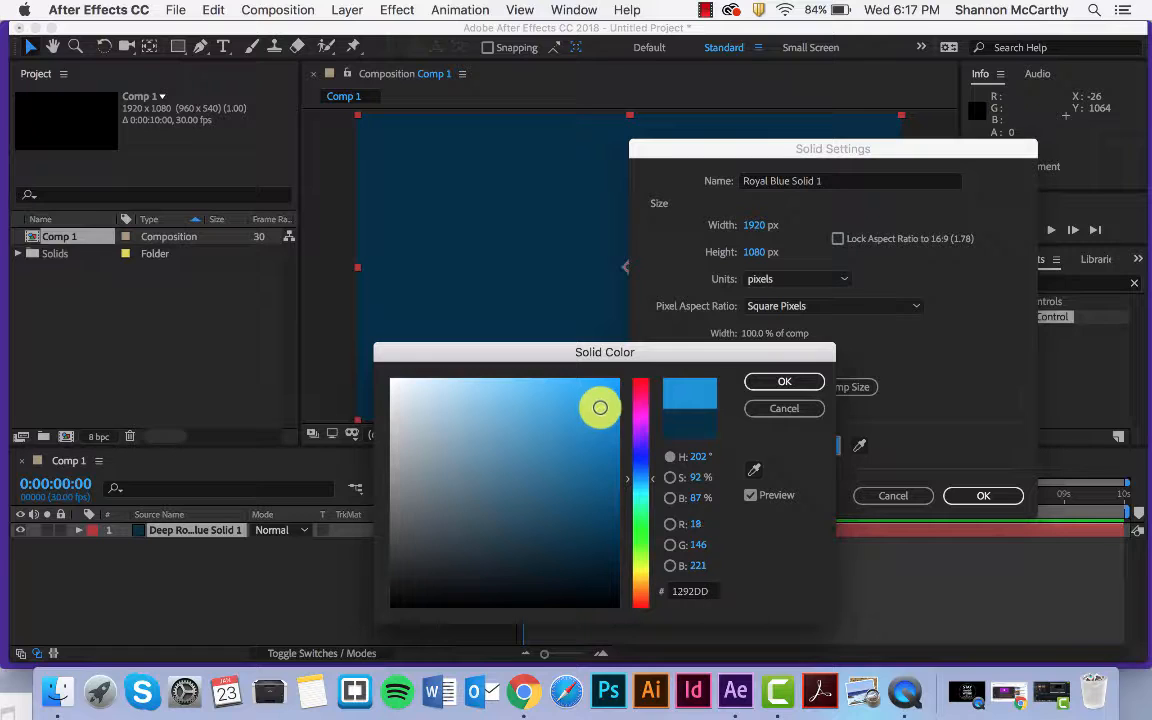
click(784, 381)
click(985, 495)
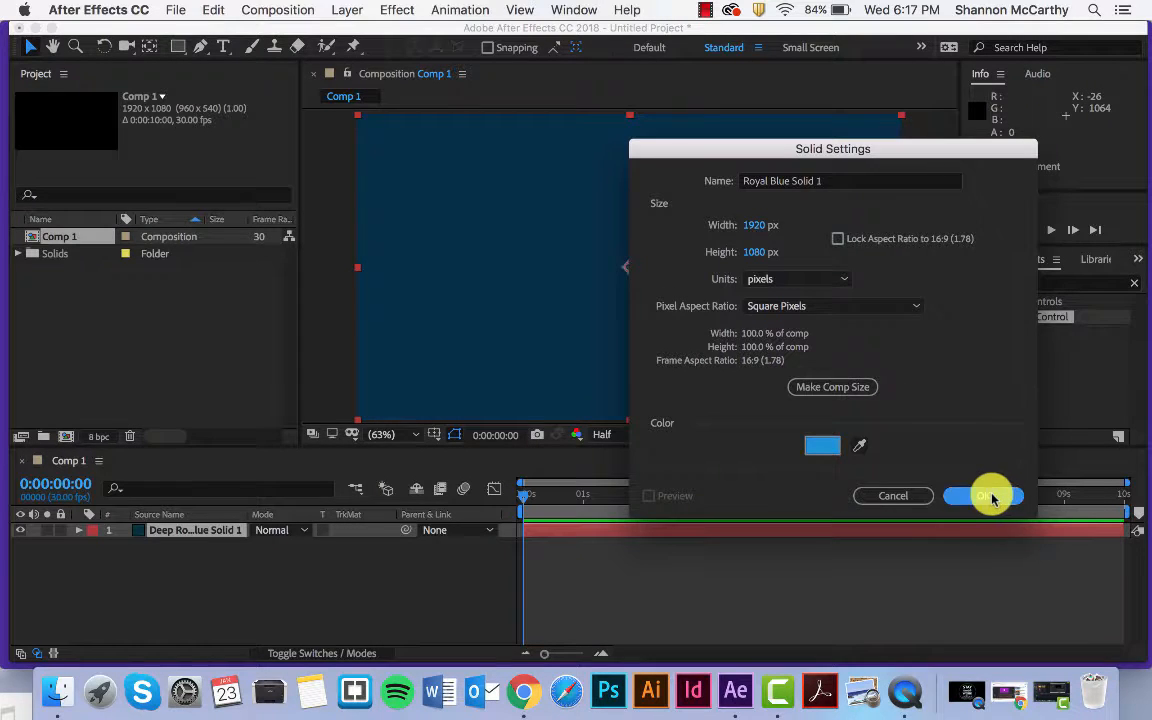
- Create a text layer containing the digit 0 above the two solids
right_click(212, 575)
mouse_move(262, 468)
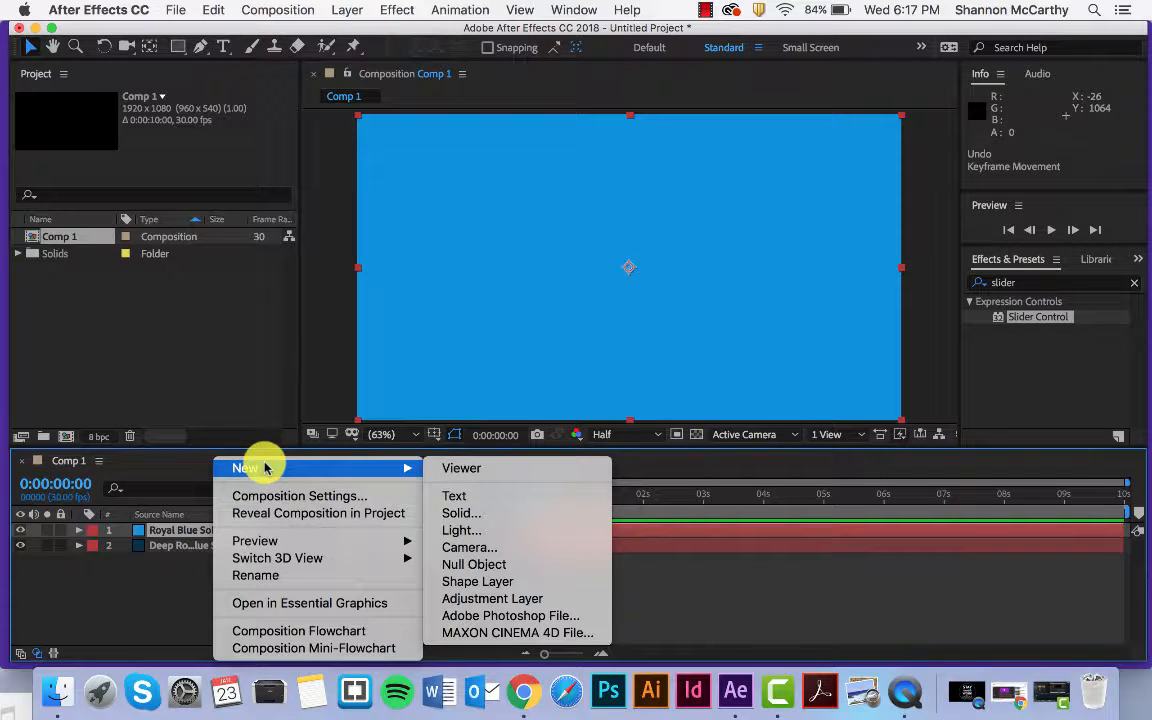
click(455, 496)
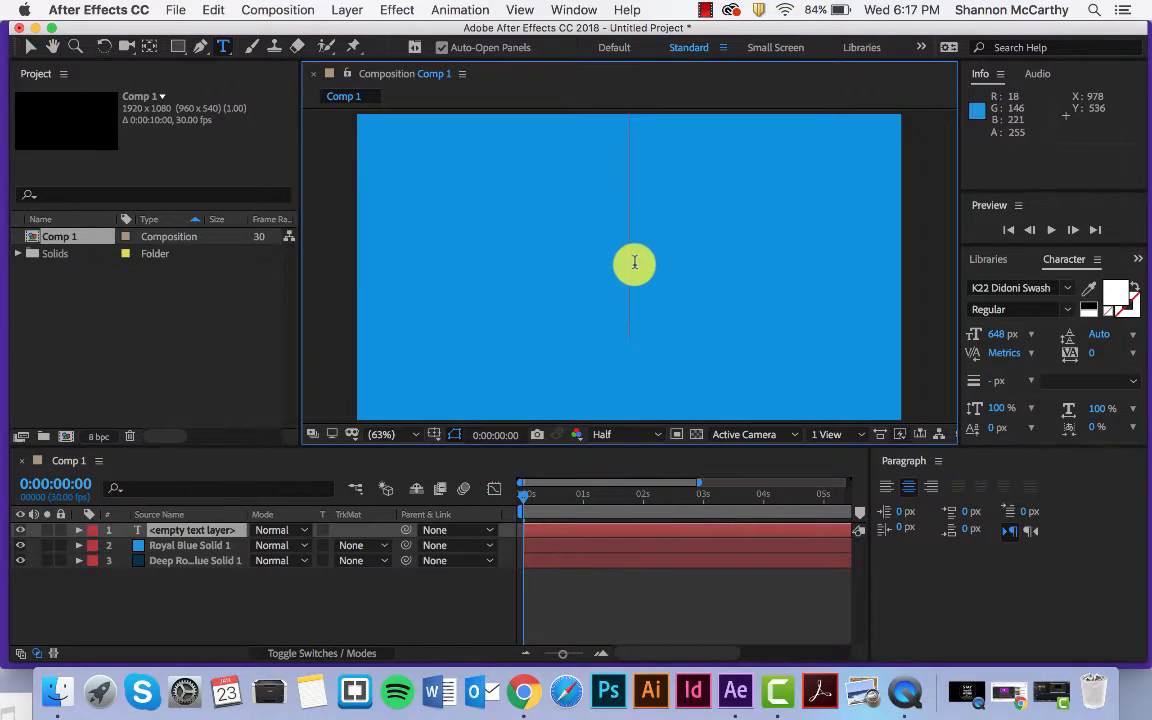
text(0)
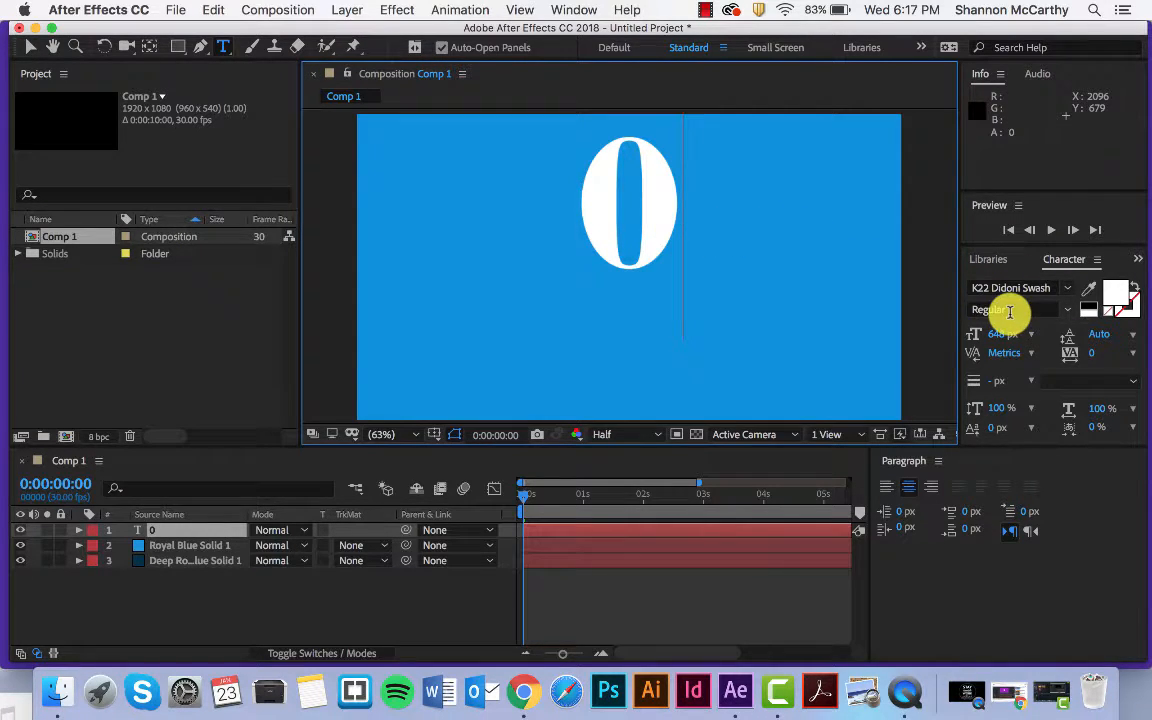
click(575, 9)
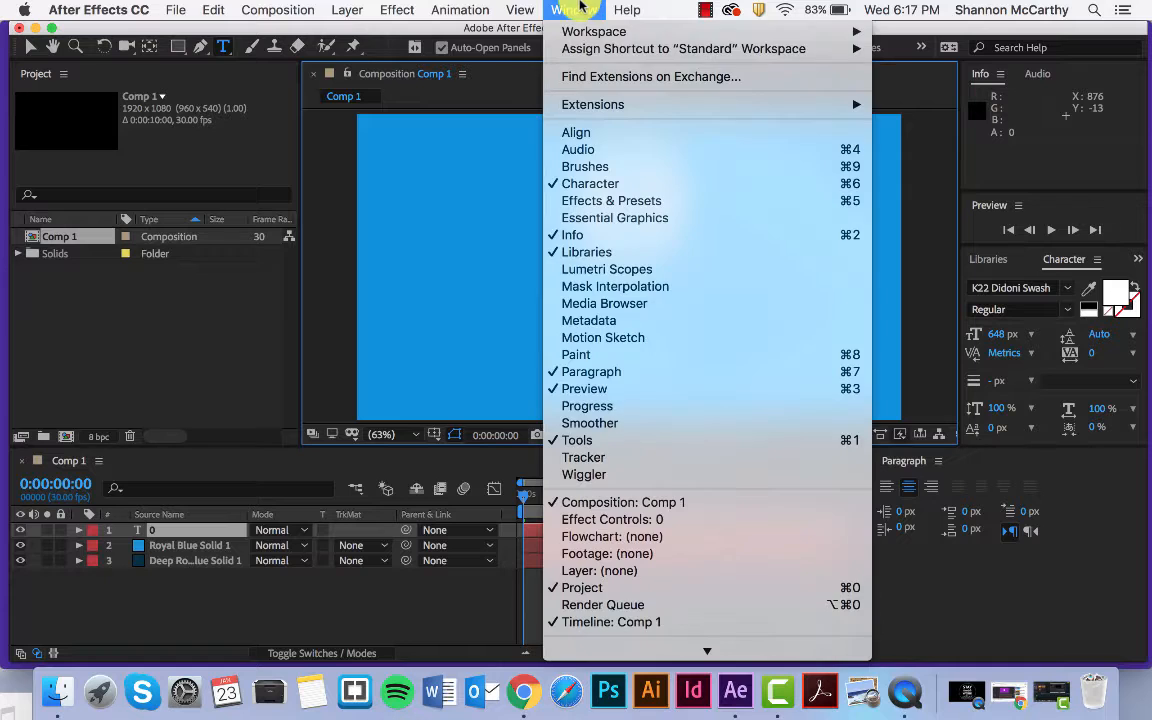
click(505, 205)
- Move the 0 down to about the frame's centre and shift its anchor point up to the middle of the digit
click(32, 47)
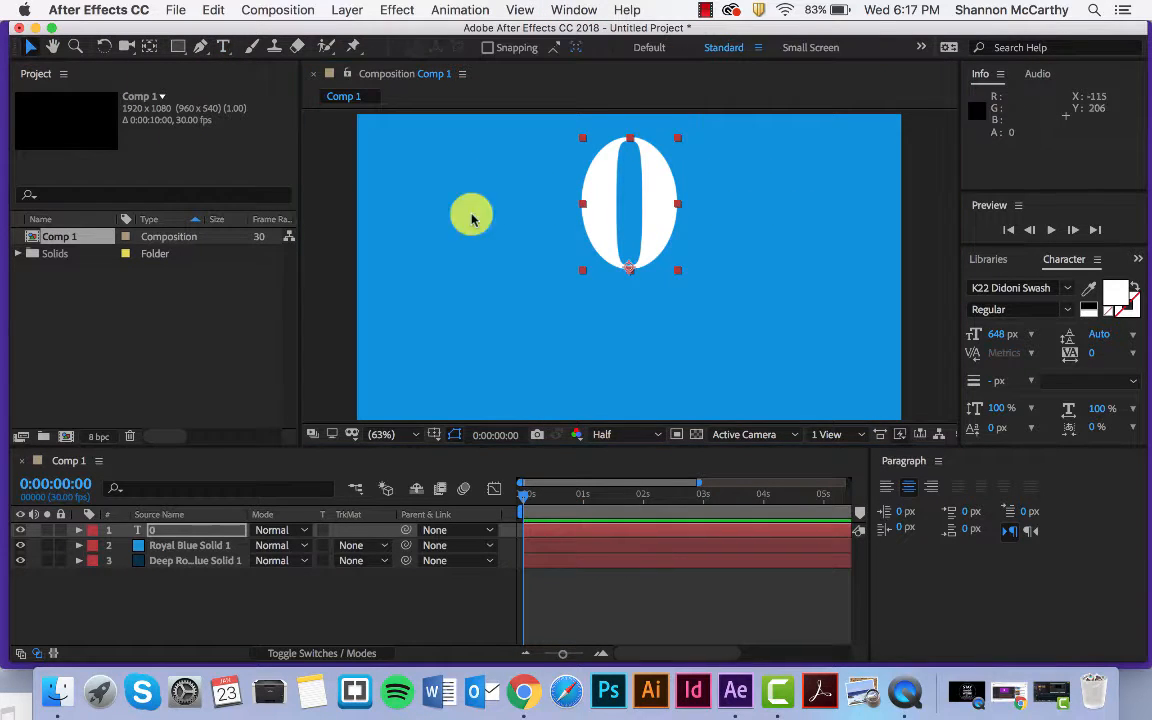
drag(638, 221, 623, 345)
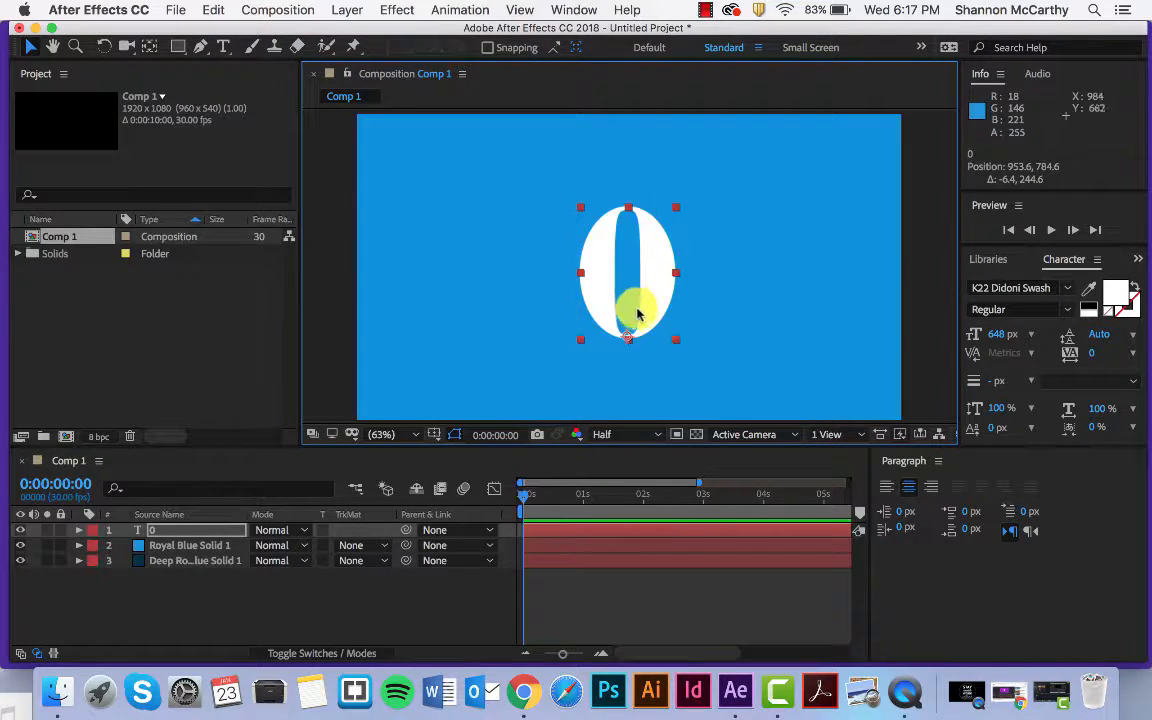
click(150, 46)
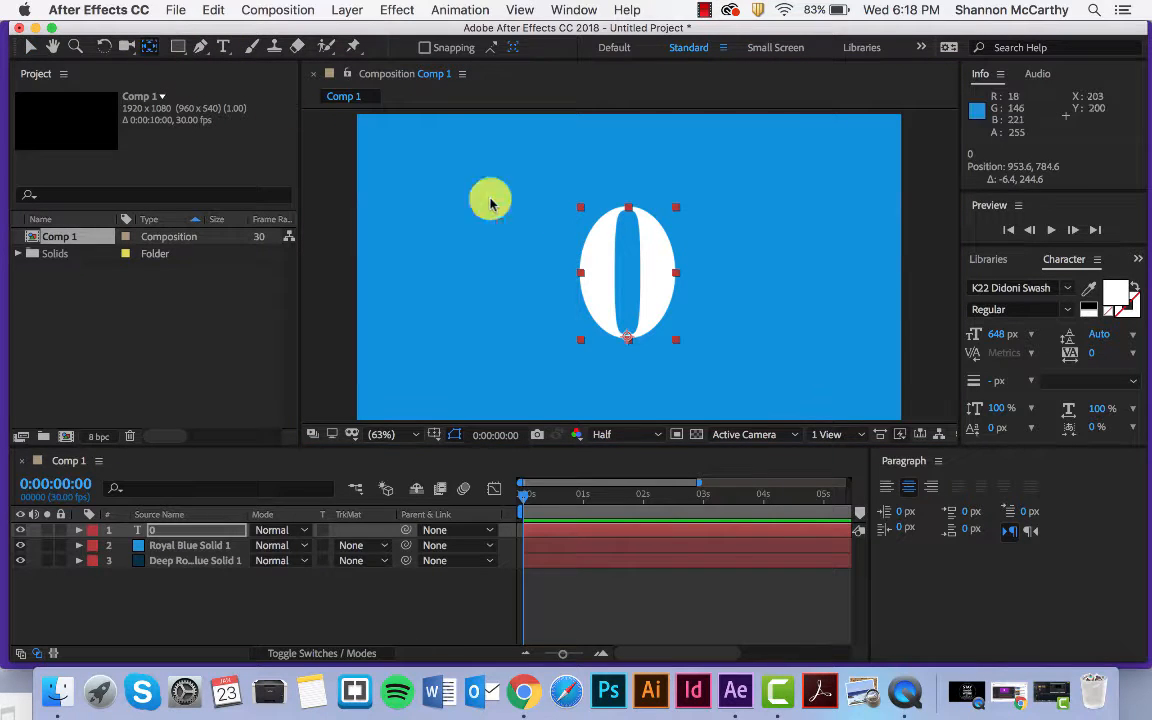
drag(628, 341, 628, 286)
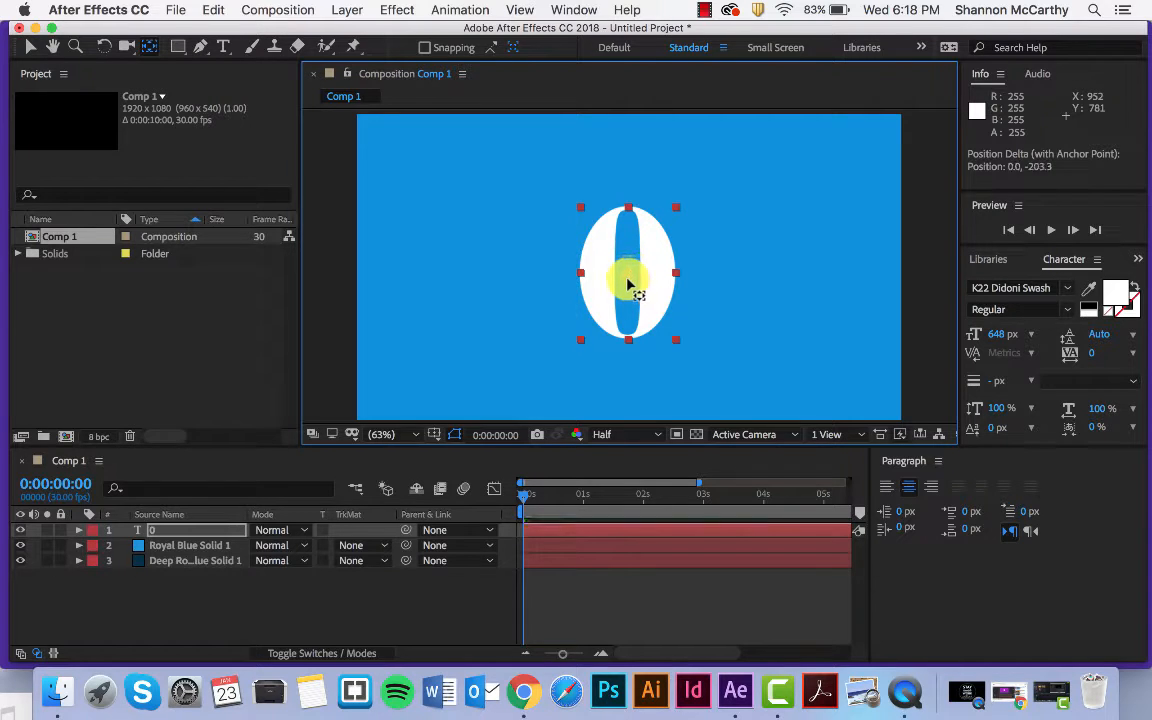
click(510, 585)
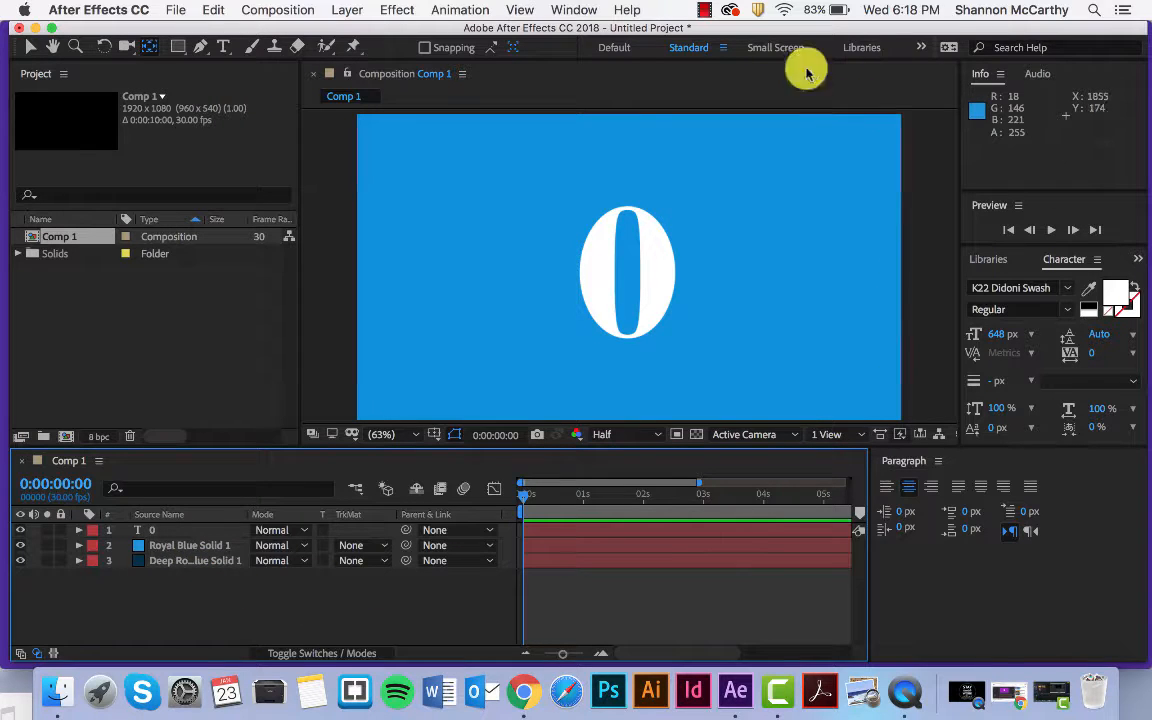
- Apply the Slider Control effect to the 0 text layer
click(566, 9)
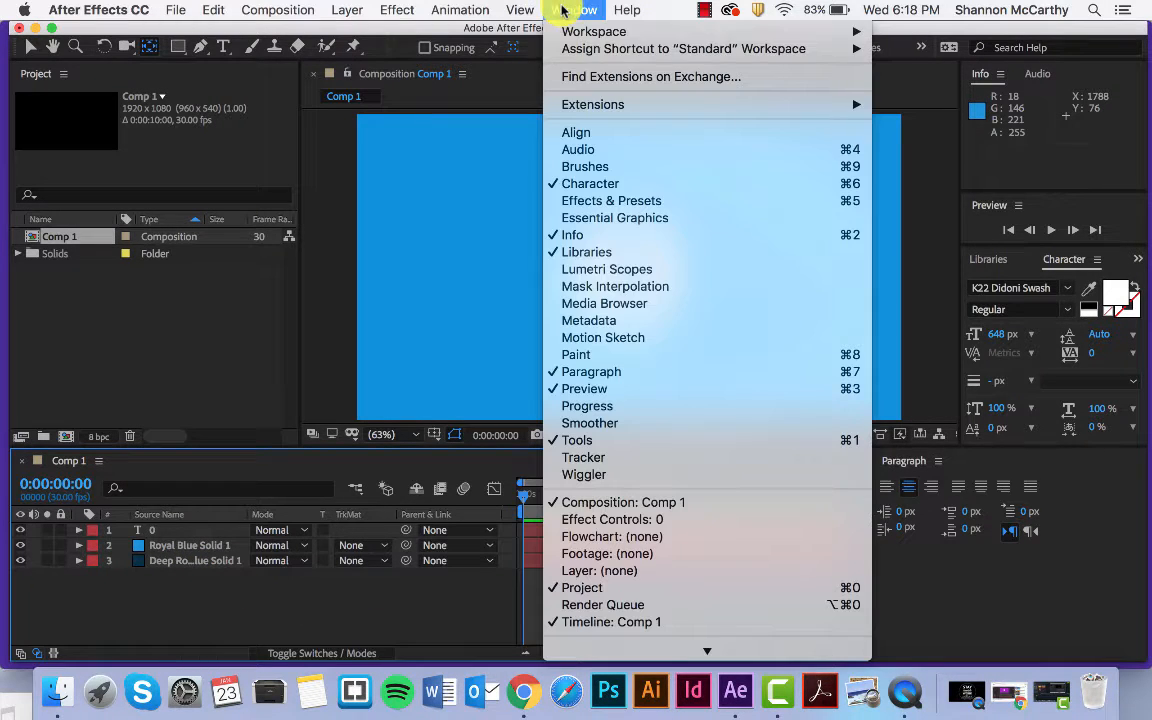
click(603, 199)
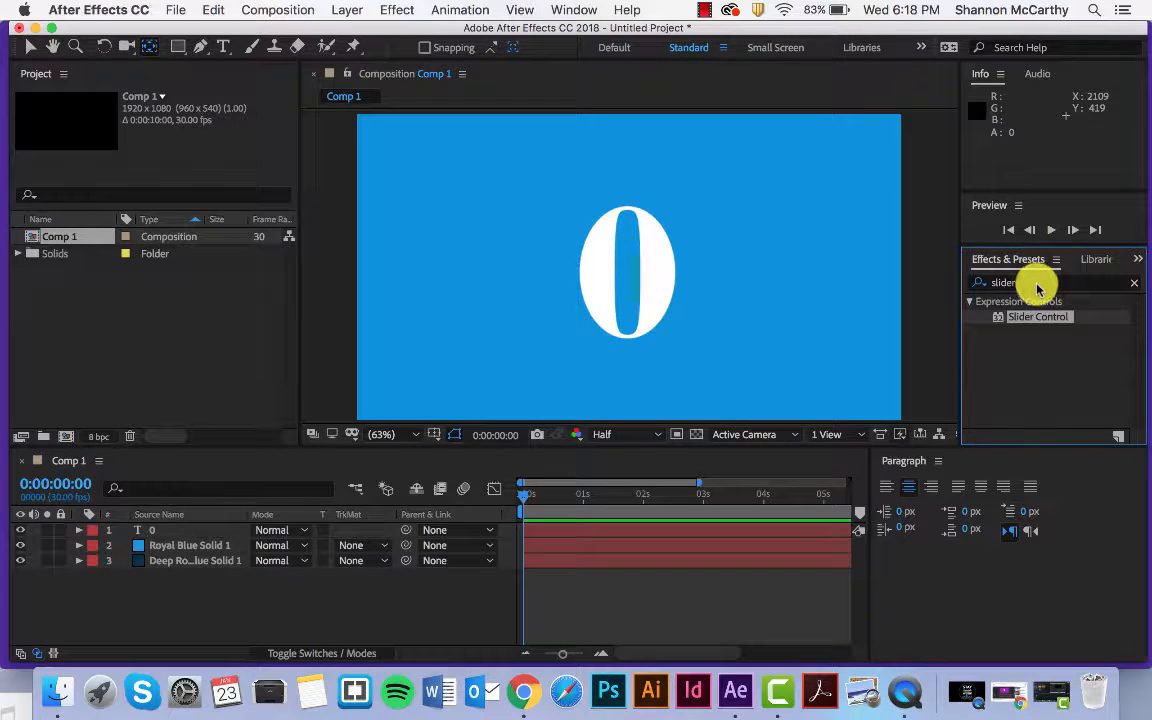
click(970, 283)
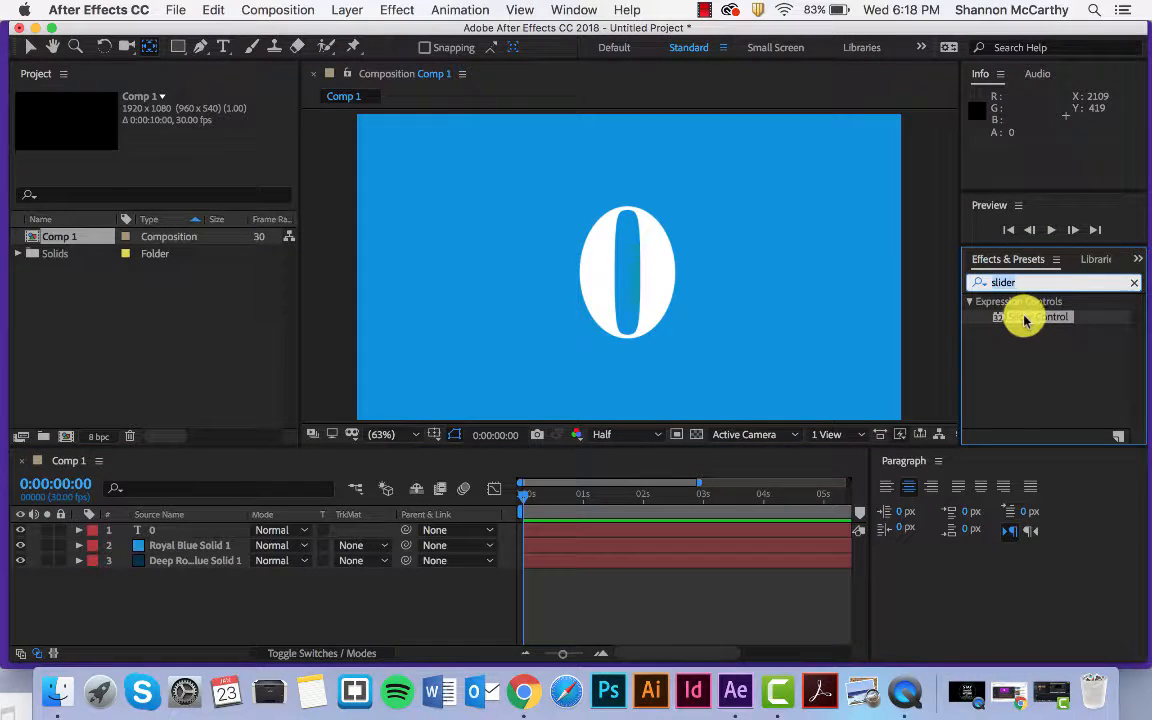
drag(1023, 320, 154, 527)
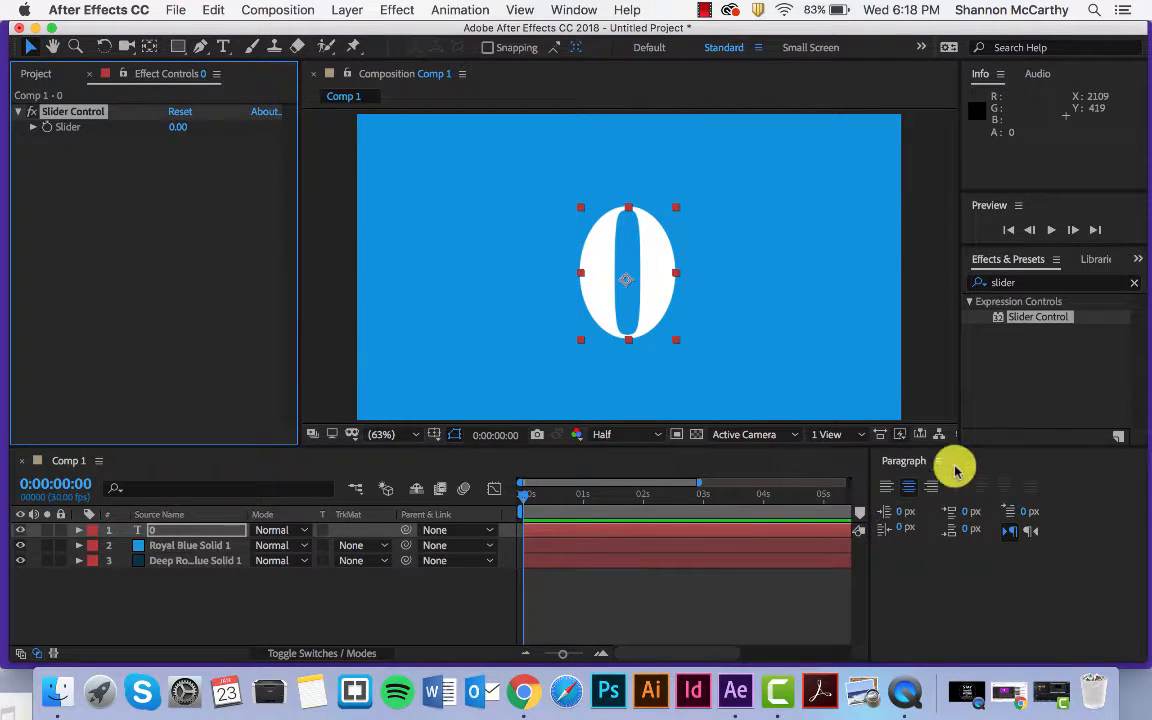
- Make more room for the timeline and add an expression to the 0 text layer's Source Text property
click(909, 460)
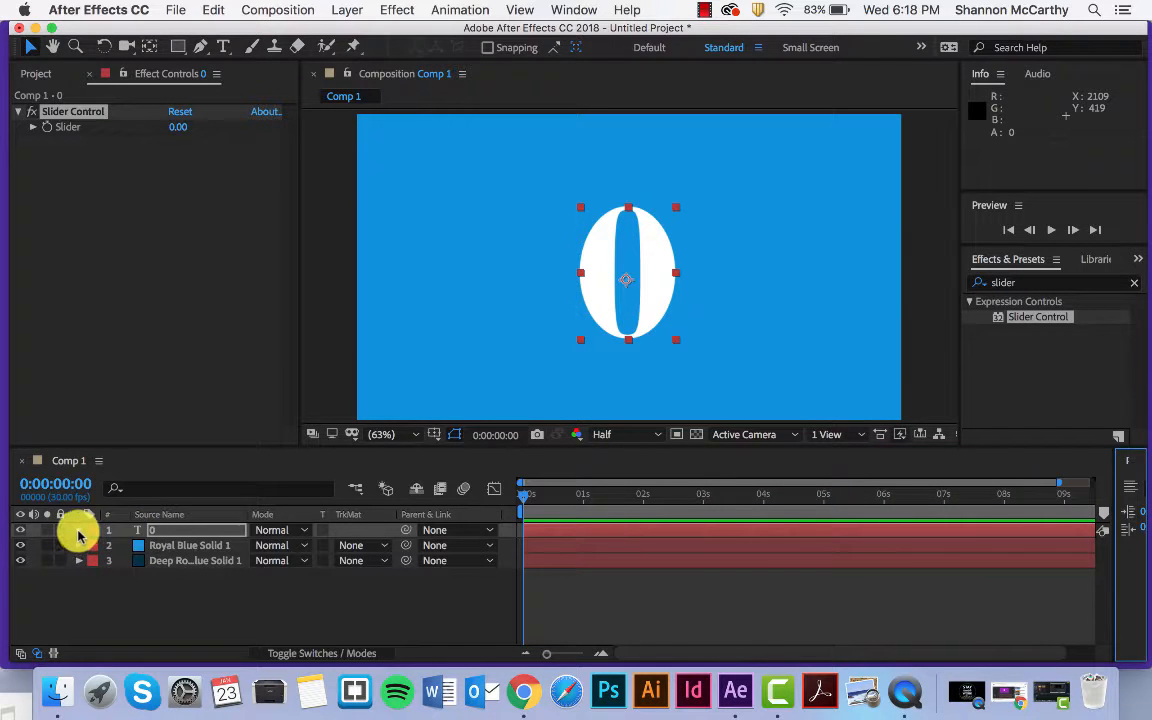
click(79, 531)
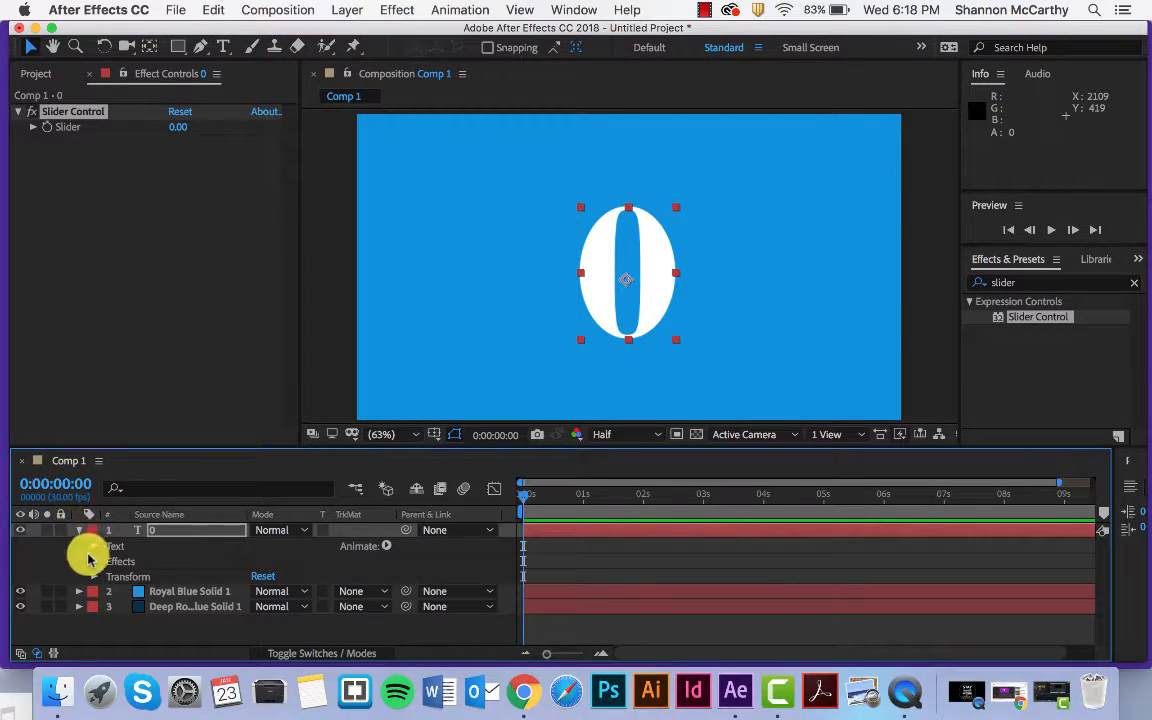
click(93, 547)
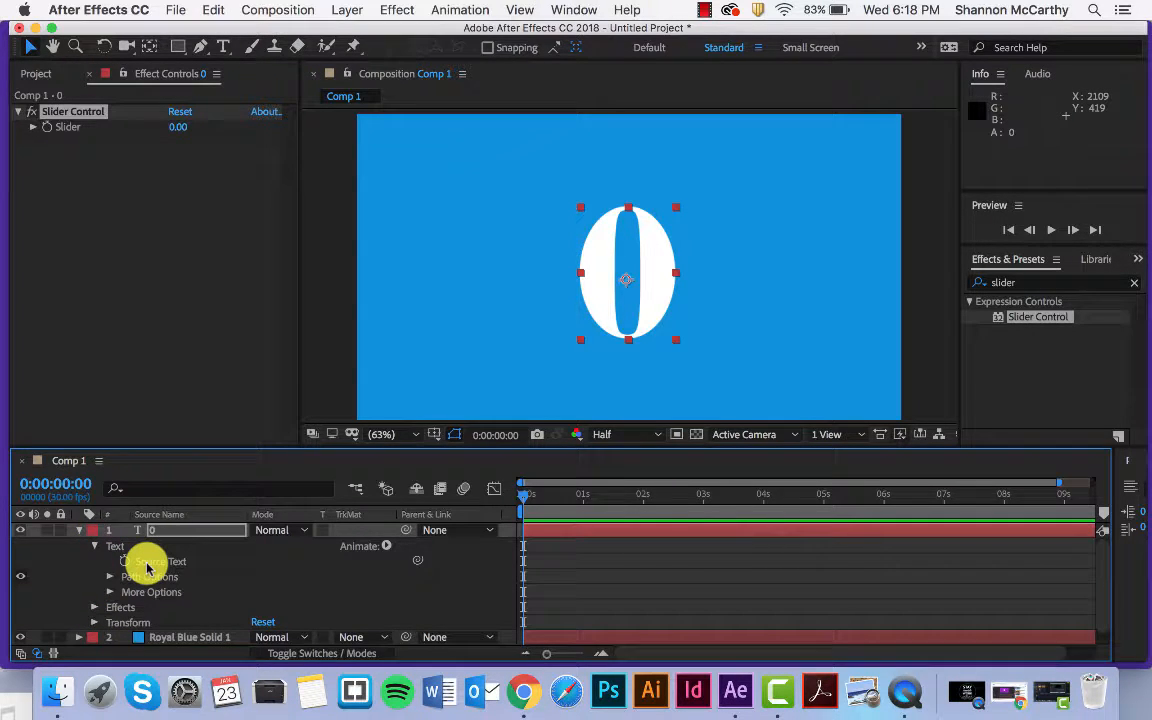
click(147, 565)
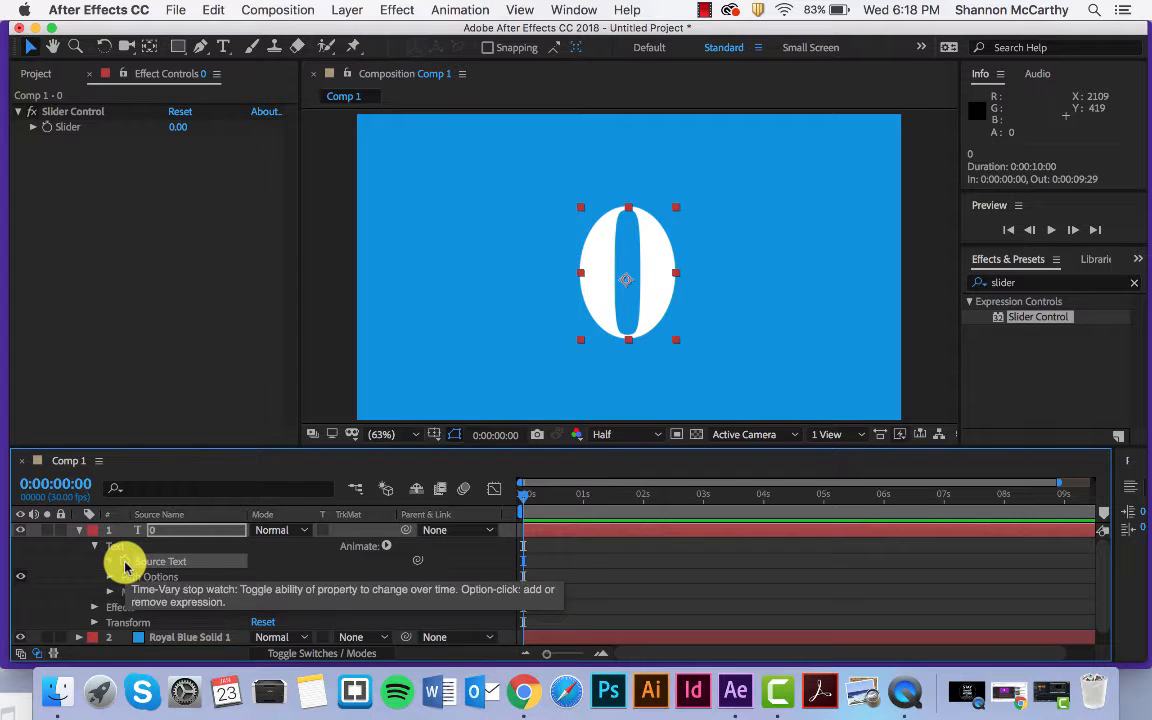
alt+click(125, 566)
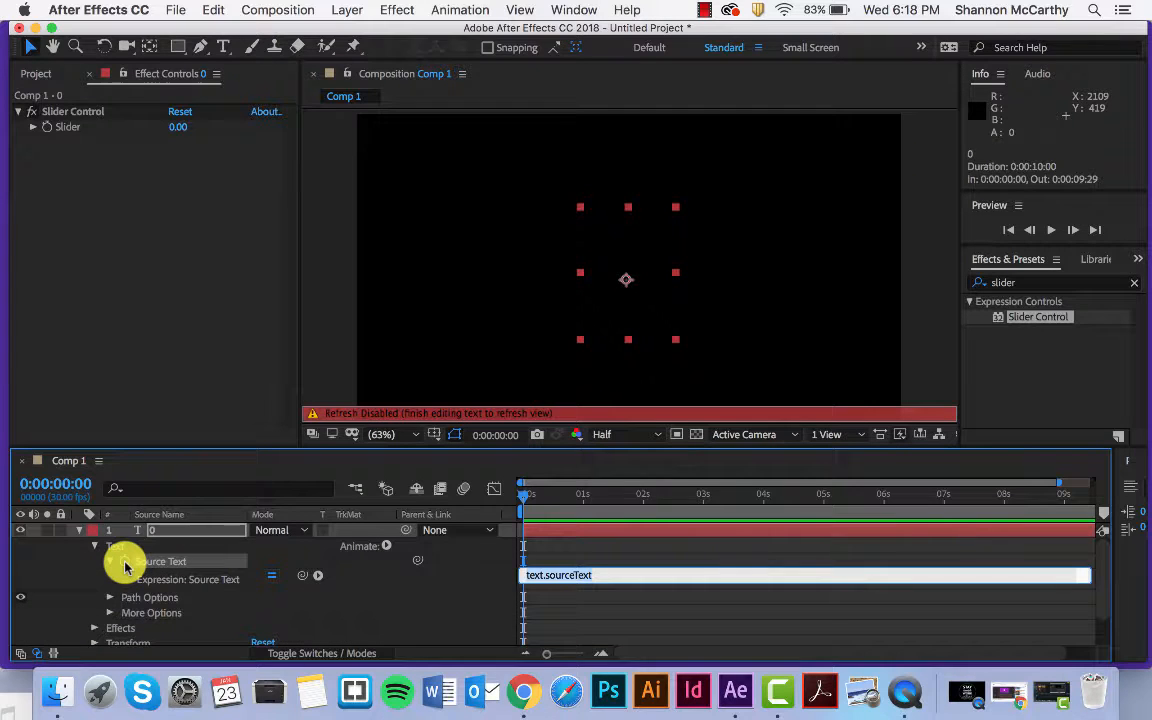
click(553, 577)
- Link the 0 text layer's Source Text expression to the Slider Control's Slider property and test it with a slider value of 1
scroll(163, 600, down, 1)
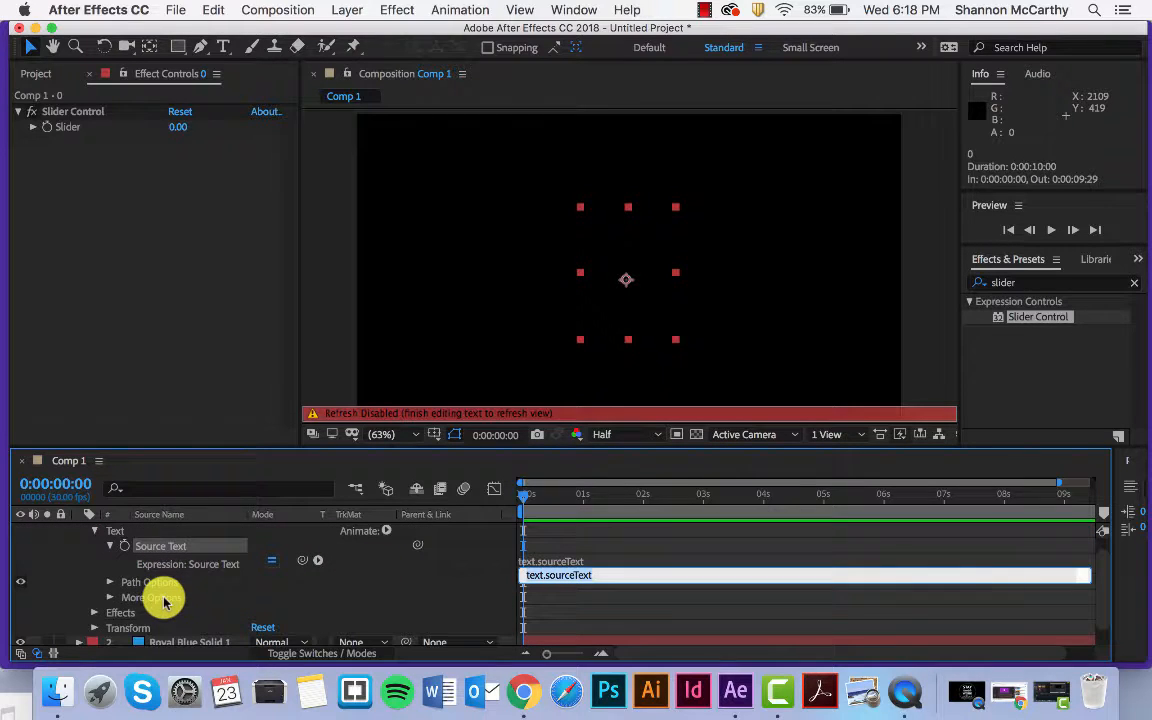
click(94, 613)
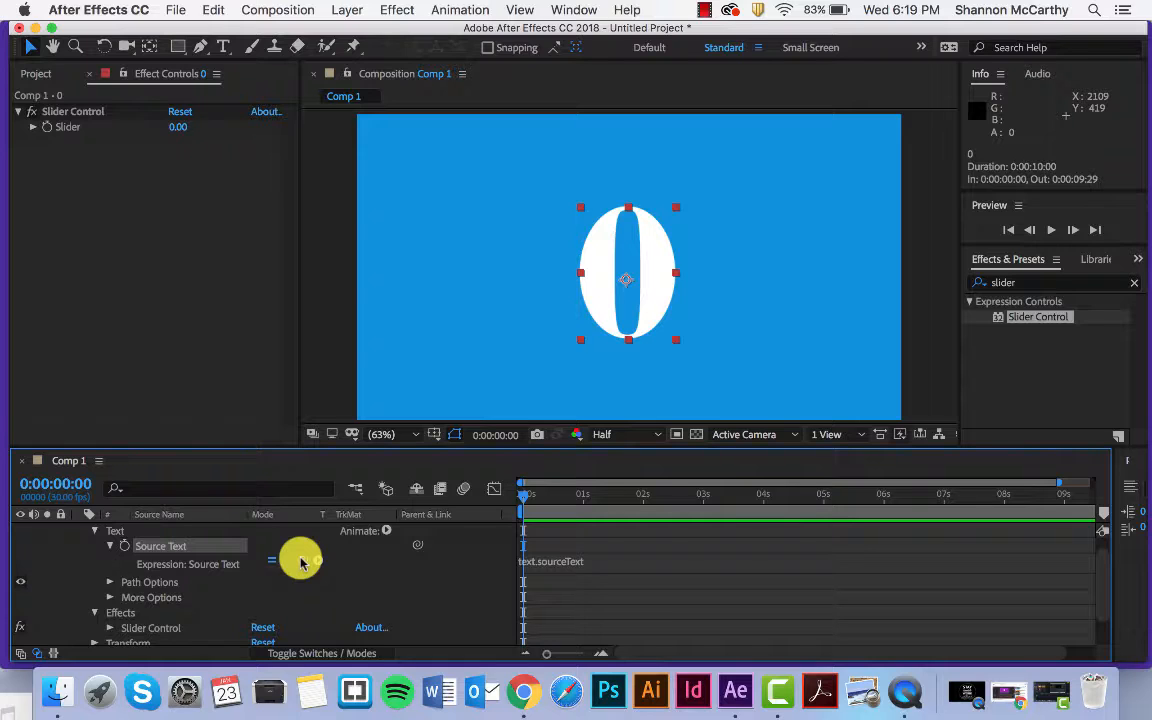
drag(298, 565, 141, 628)
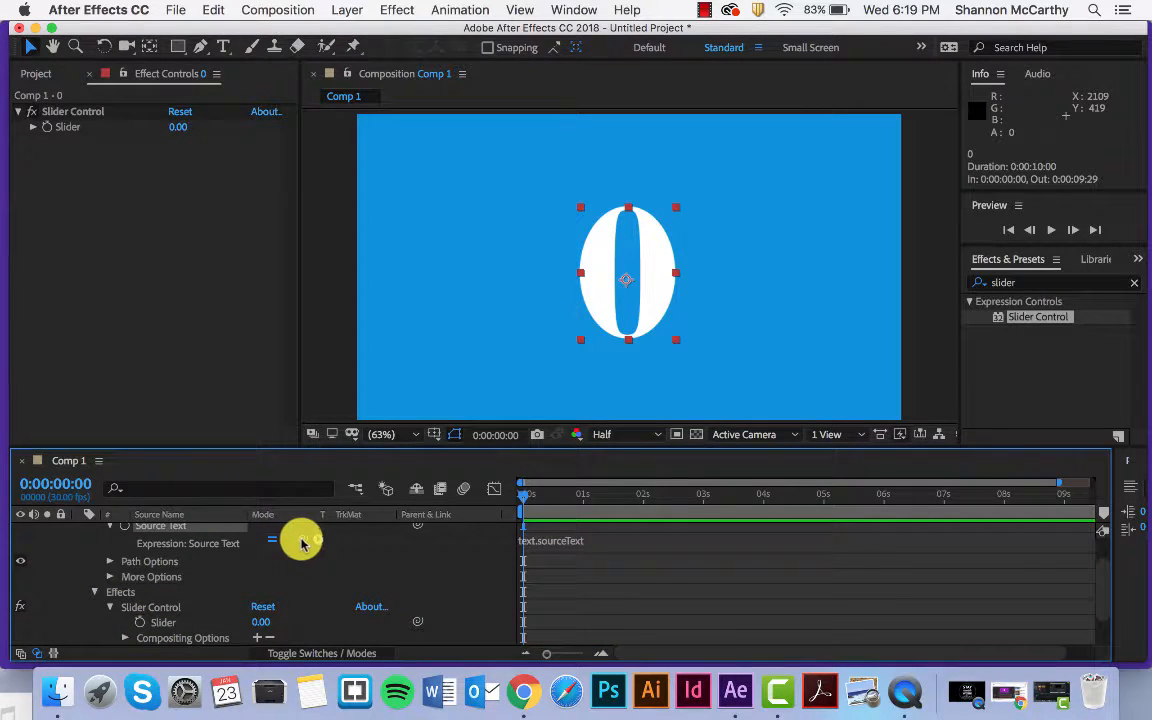
drag(317, 540, 157, 623)
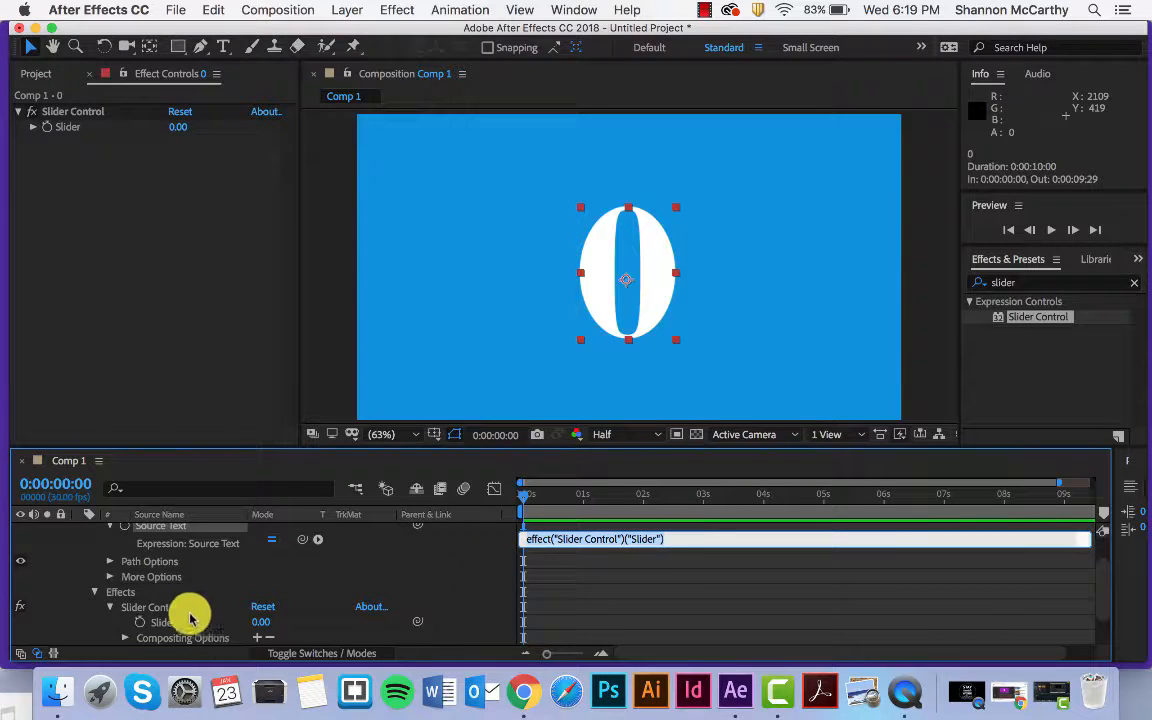
mouse_move(259, 621)
mouse_down()
mouse_move(275, 622)
mouse_move(263, 624)
mouse_up()
- Wrap the Source Text expression in a rounding function so it reads Math.round(effect("Slider Control")("Slider"))
click(528, 544)
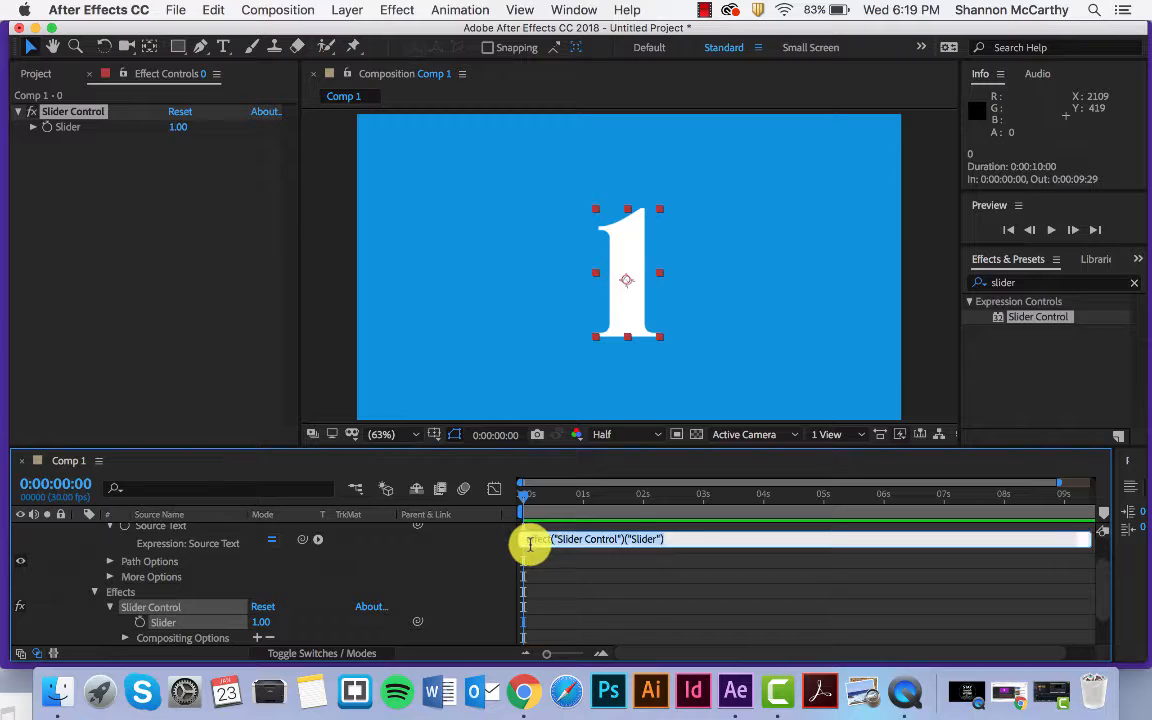
click(524, 539)
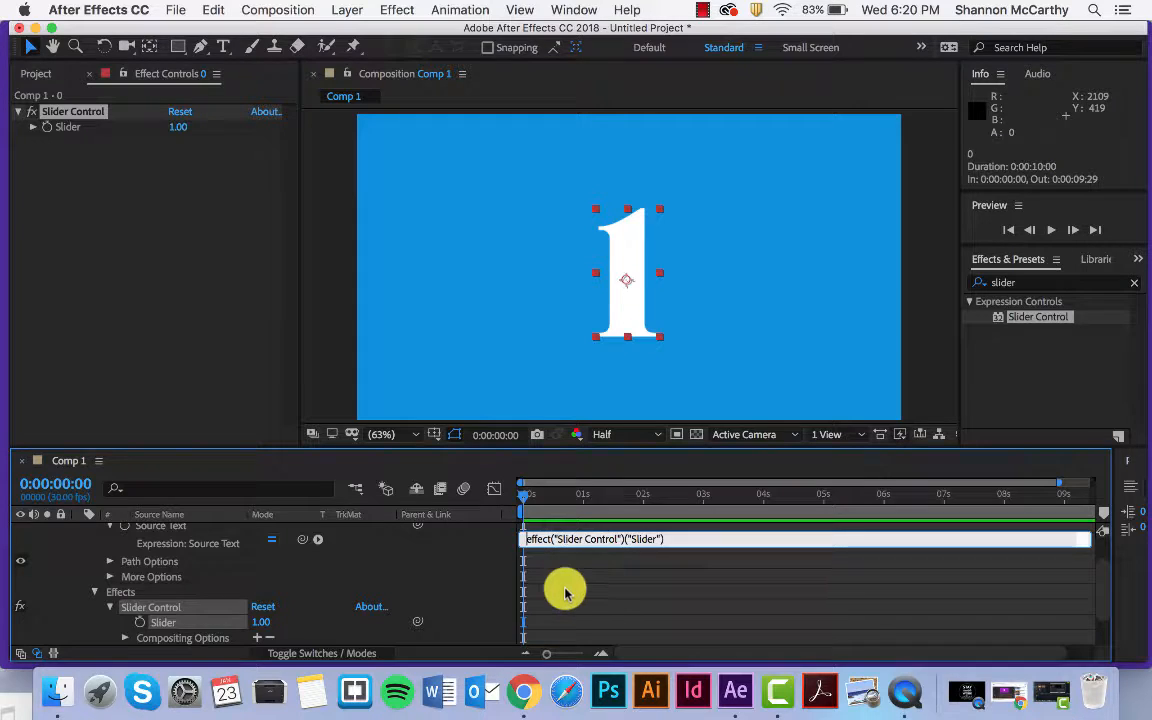
mouse_move(522, 539)
mouse_down()
mouse_move(597, 537)
mouse_move(538, 535)
mouse_up()
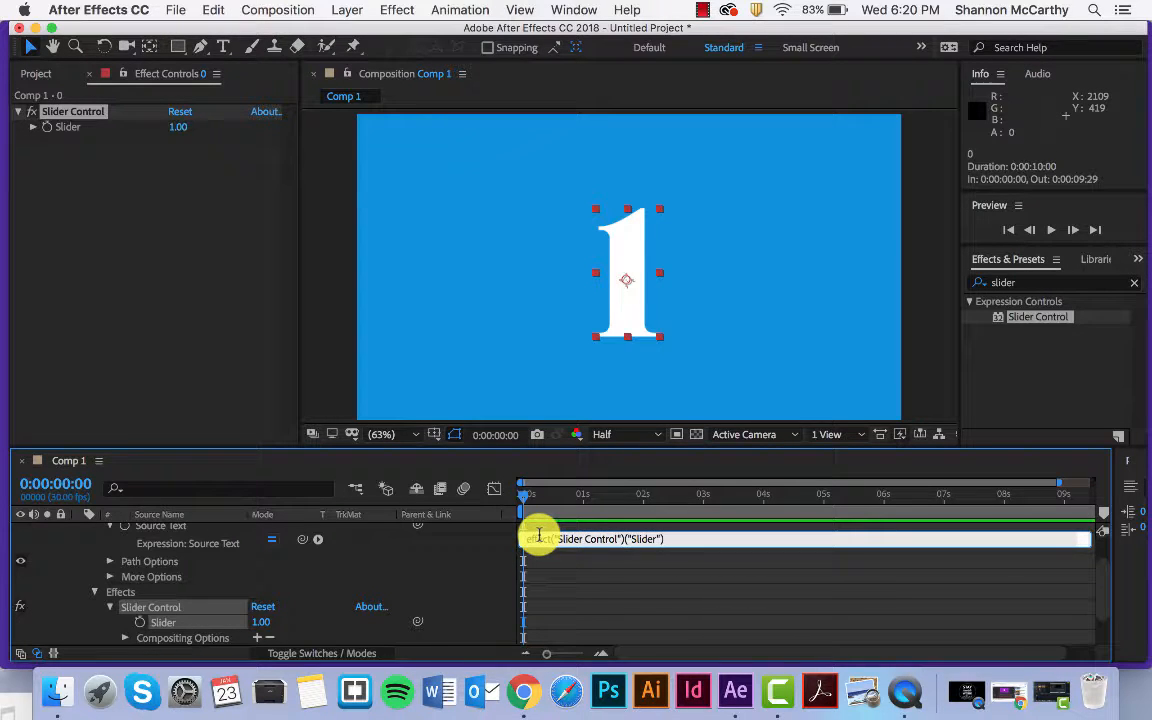
key(Left)
text(Math)
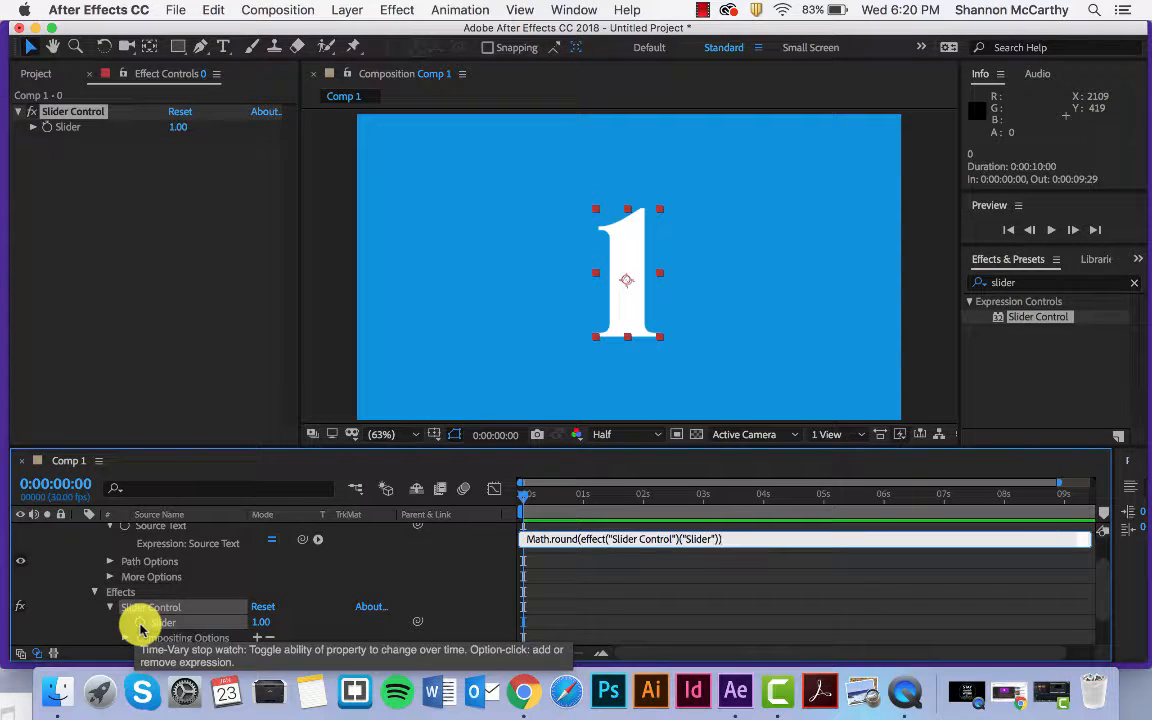
- Set the Slider to 0 and start keyframing it at 0:00:00:00
click(262, 622)
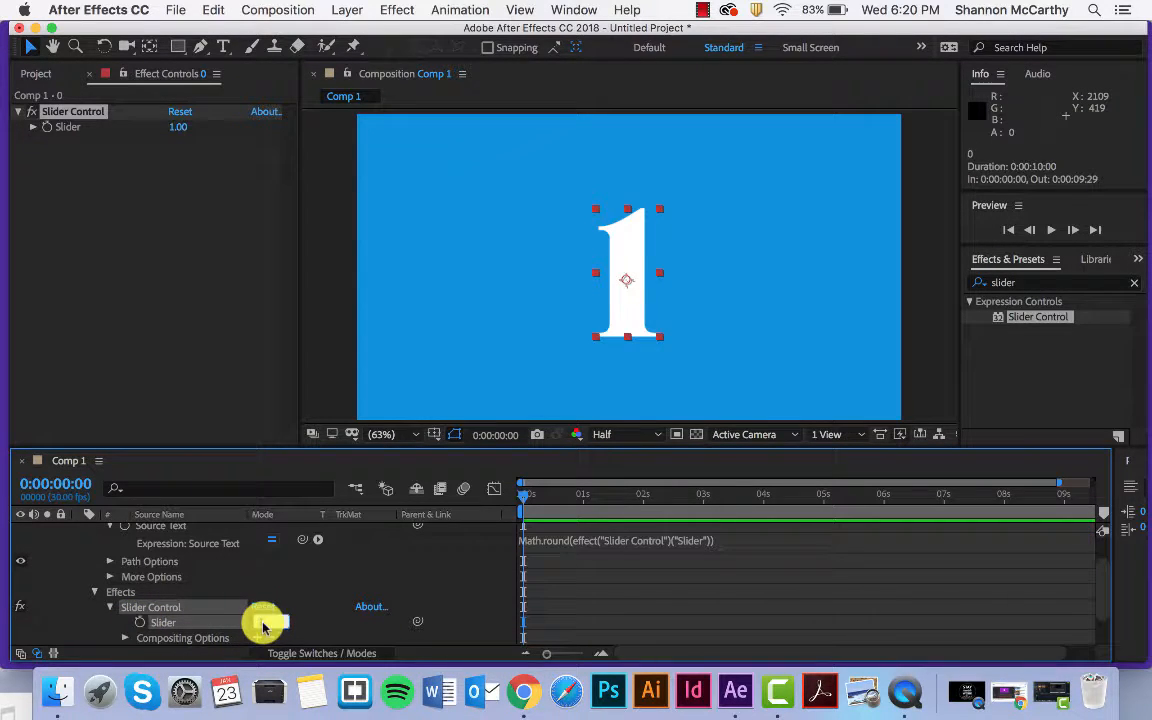
text(0)
key(Return)
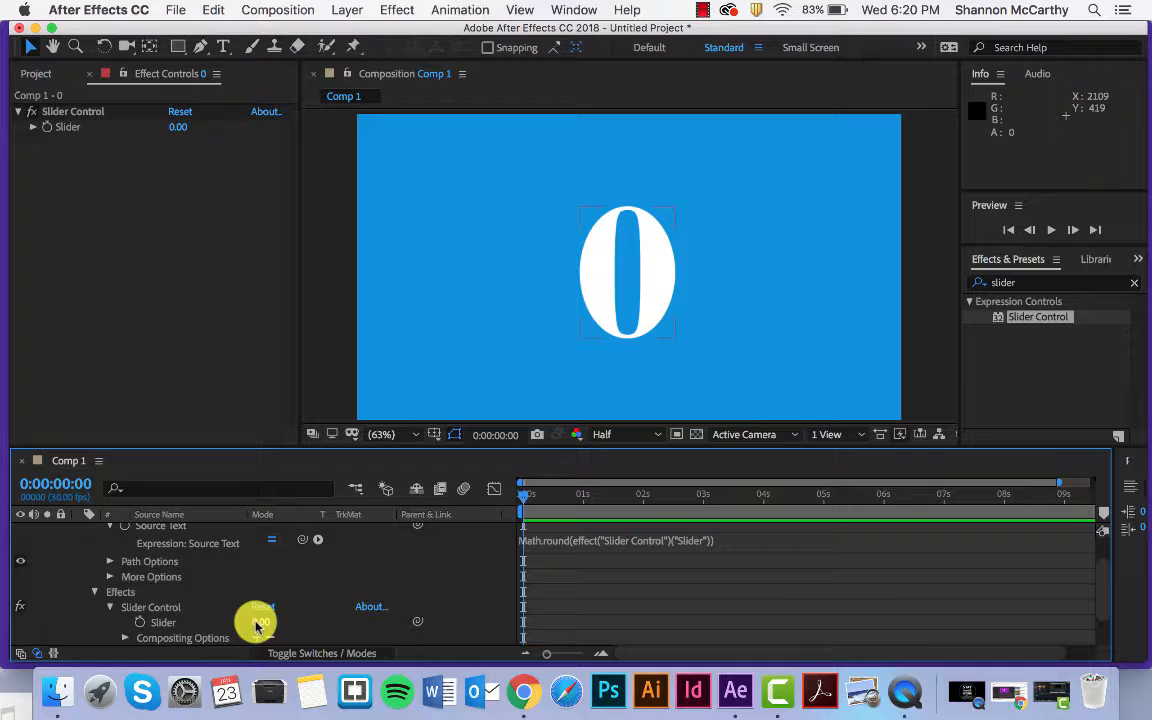
click(140, 622)
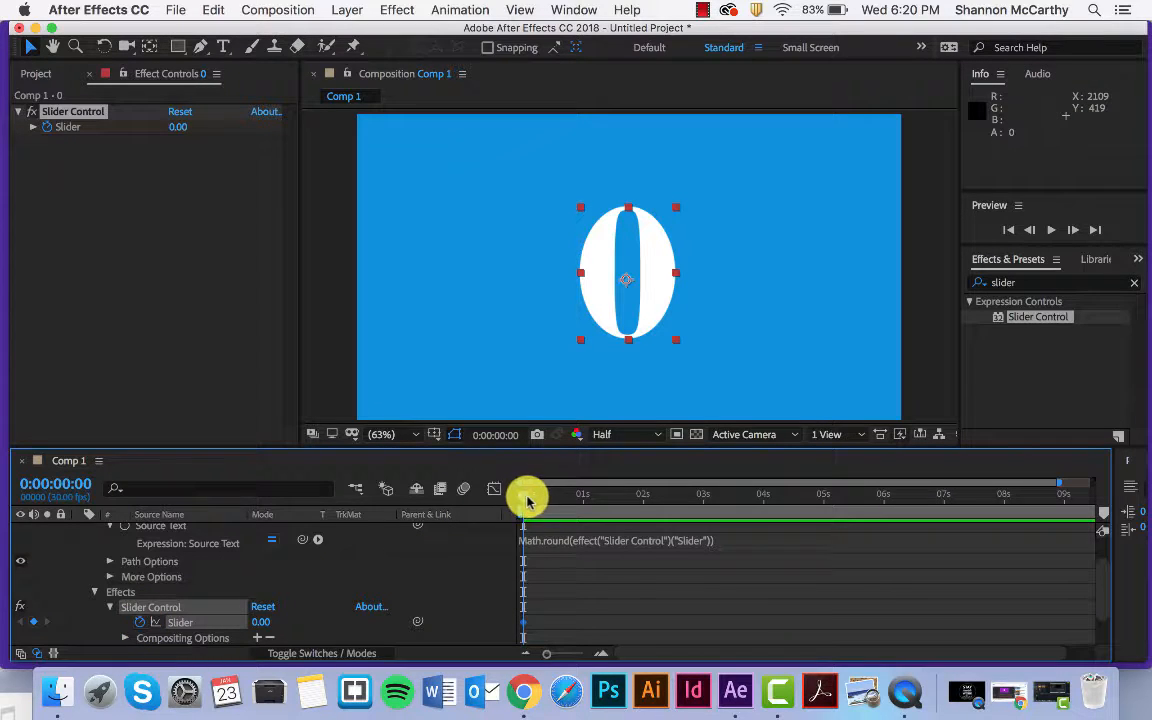
- Add a Slider keyframe with the value 10 at 0:00:02:00
click(553, 497)
drag(573, 507, 644, 518)
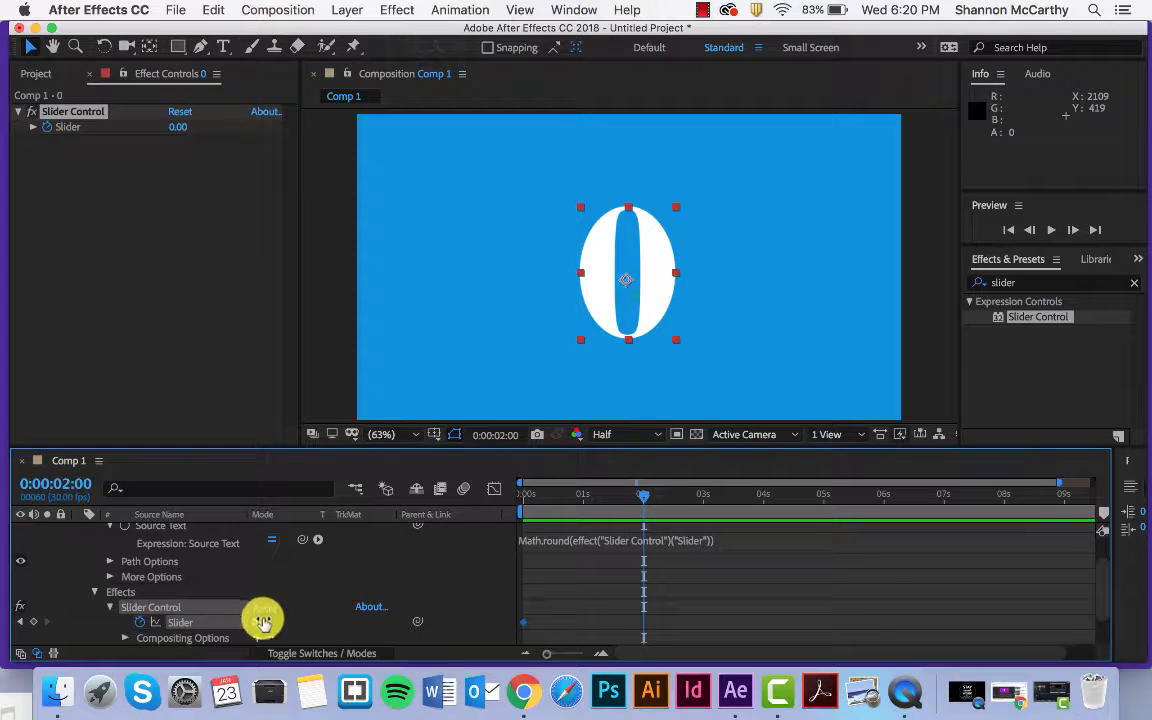
text(5)
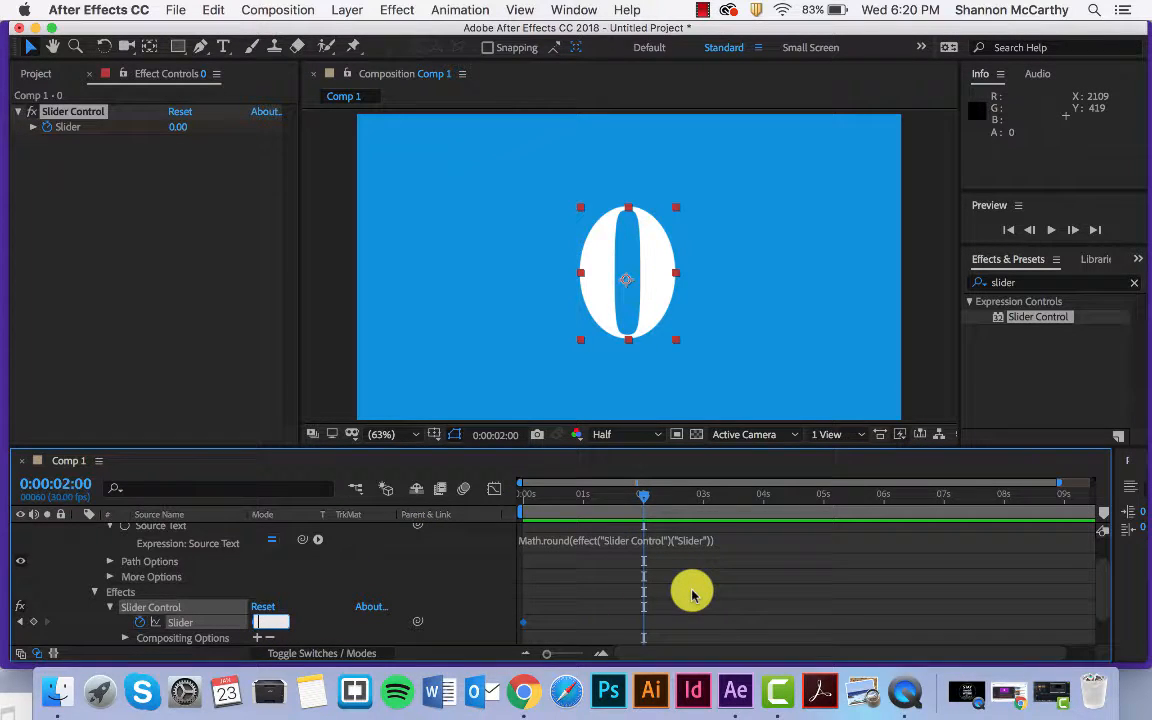
click(792, 593)
- Add a Slider keyframe holding 10 at 0:00:03:09 and another with the value 0 at 0:00:05:11
drag(646, 498, 725, 505)
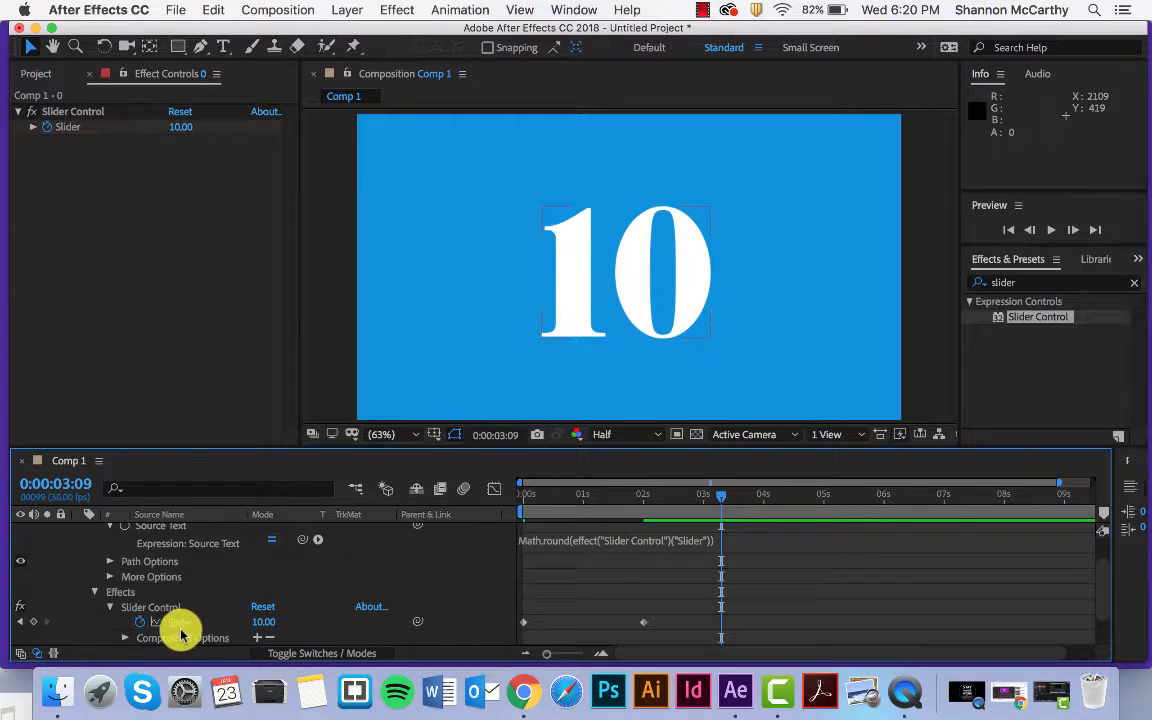
click(33, 624)
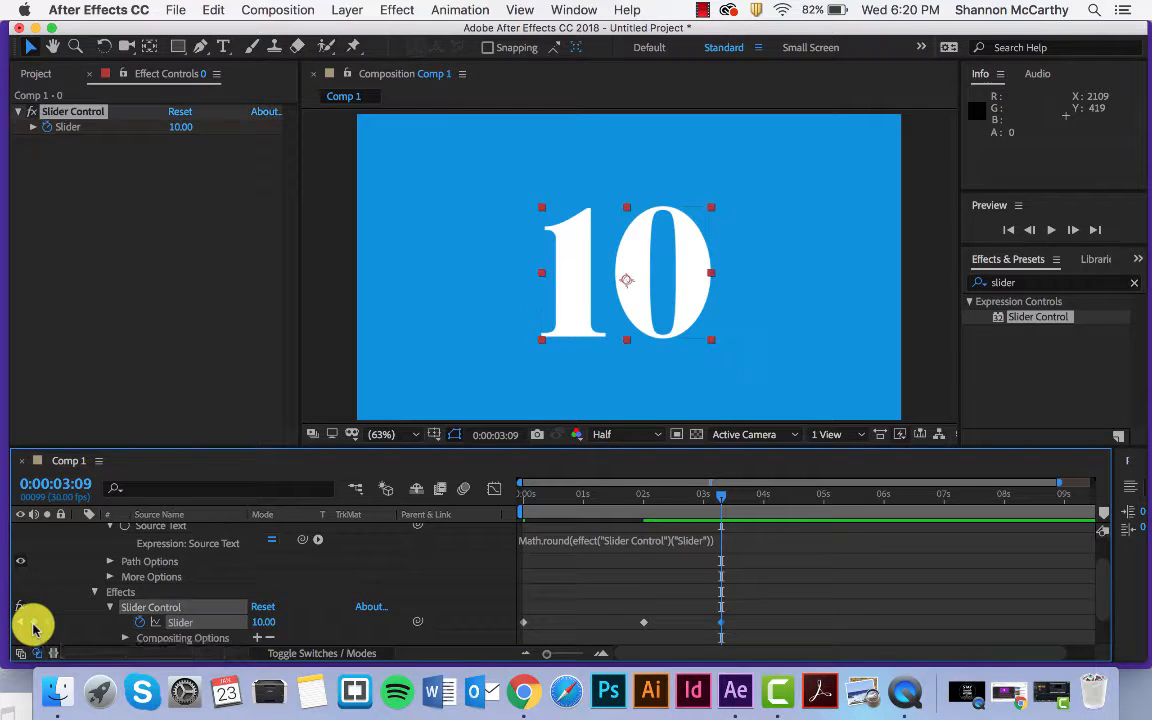
drag(725, 500, 844, 512)
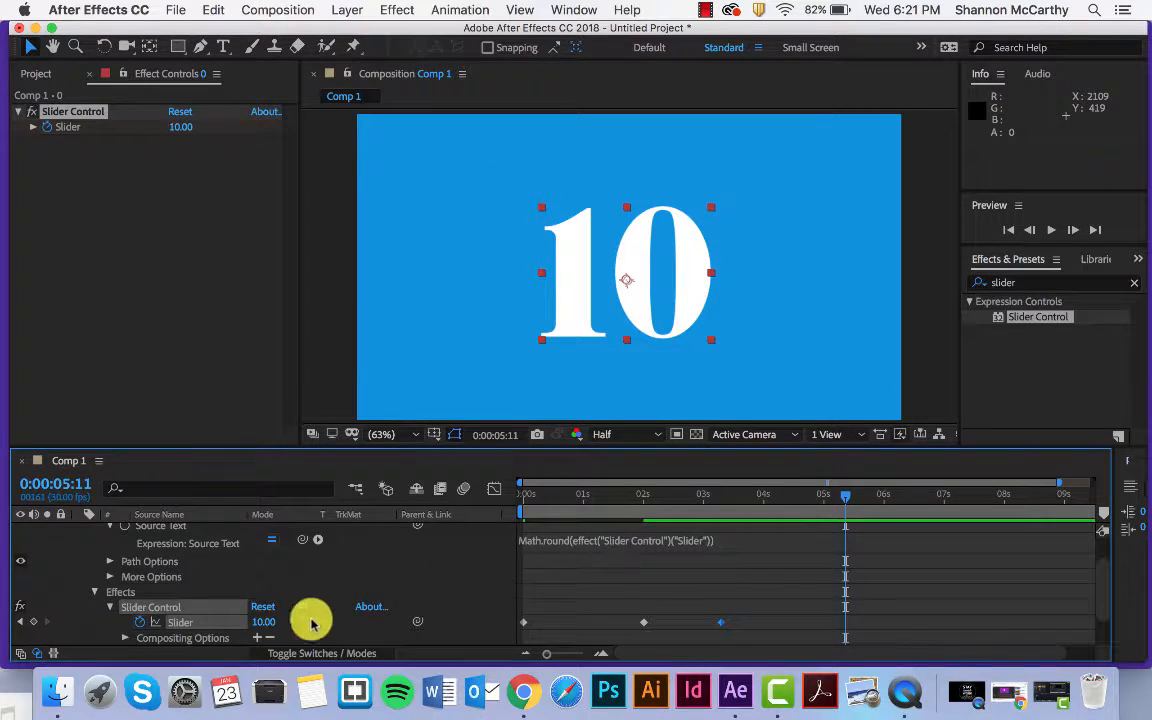
text(0)
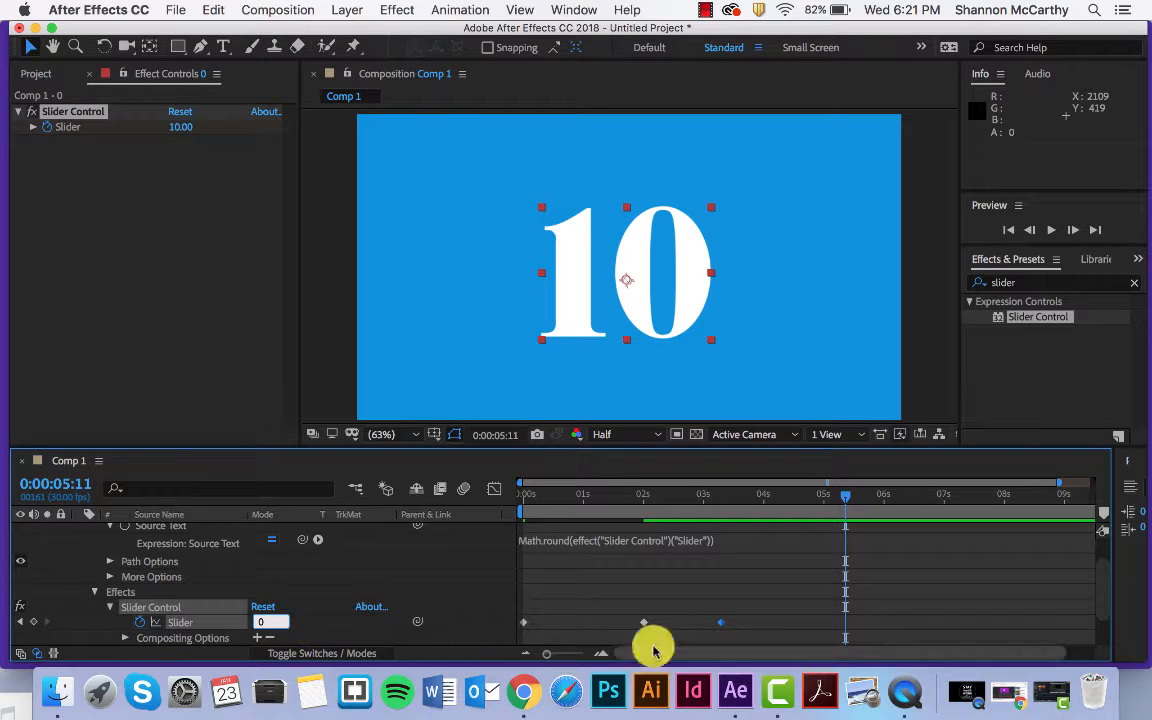
key(Return)
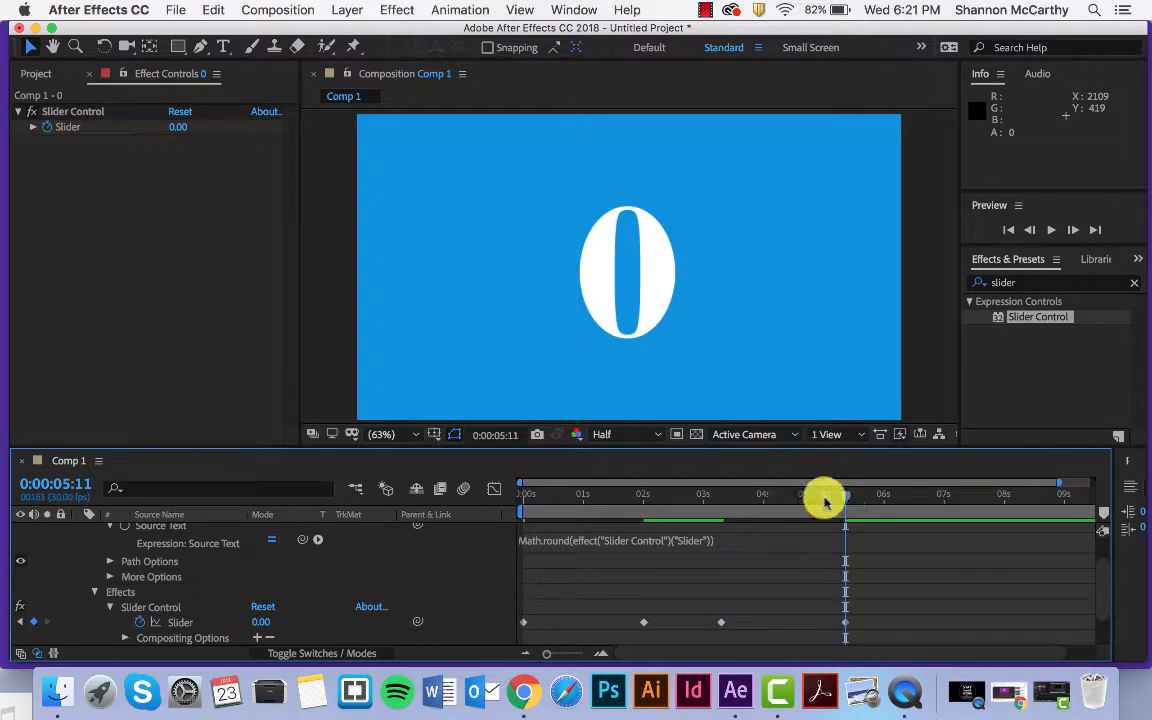
- Preview the number animation from the beginning of the composition
key(Home)
key(space)
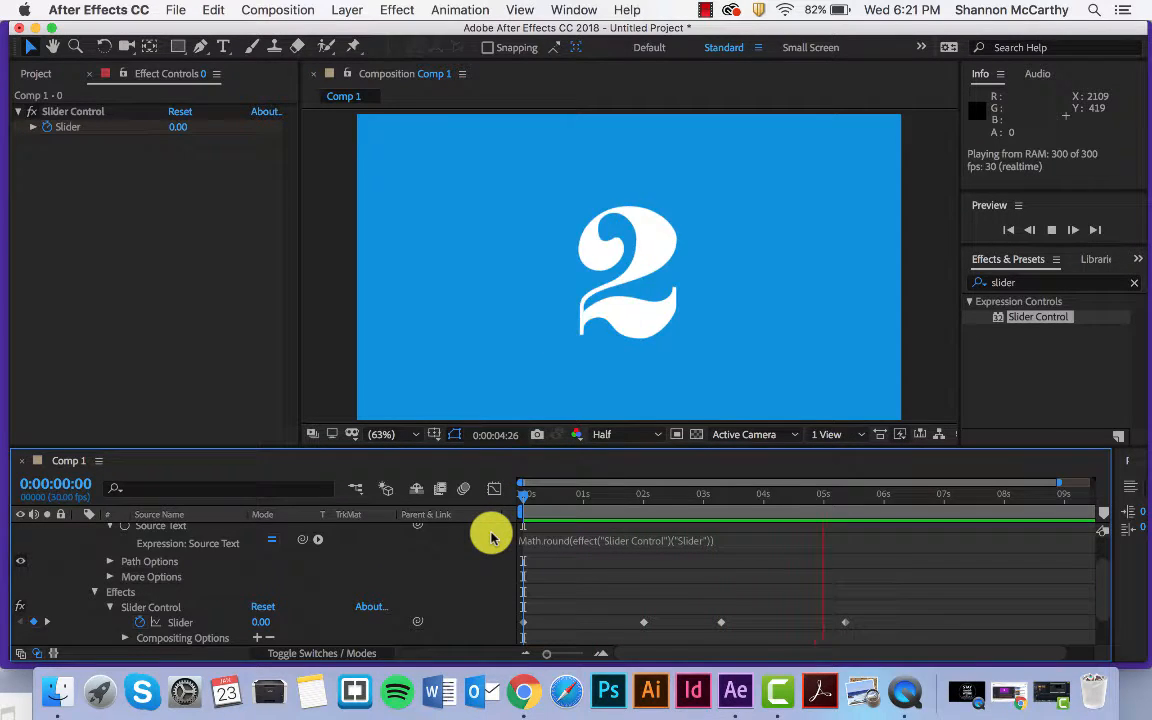
key(space)
- Collapse the 0 text layer's properties and shift the Royal Blue Solid 1 layer in time to start at 0:00:02:13
scroll(113, 565, up, 1)
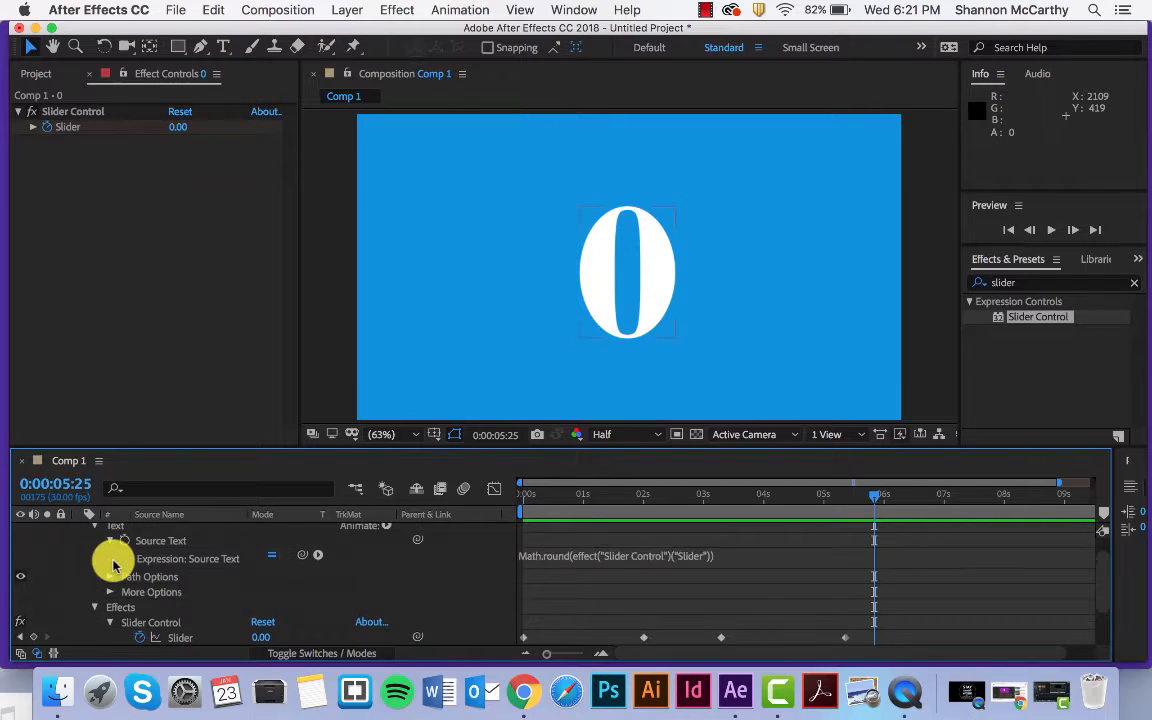
scroll(305, 560, down, 1)
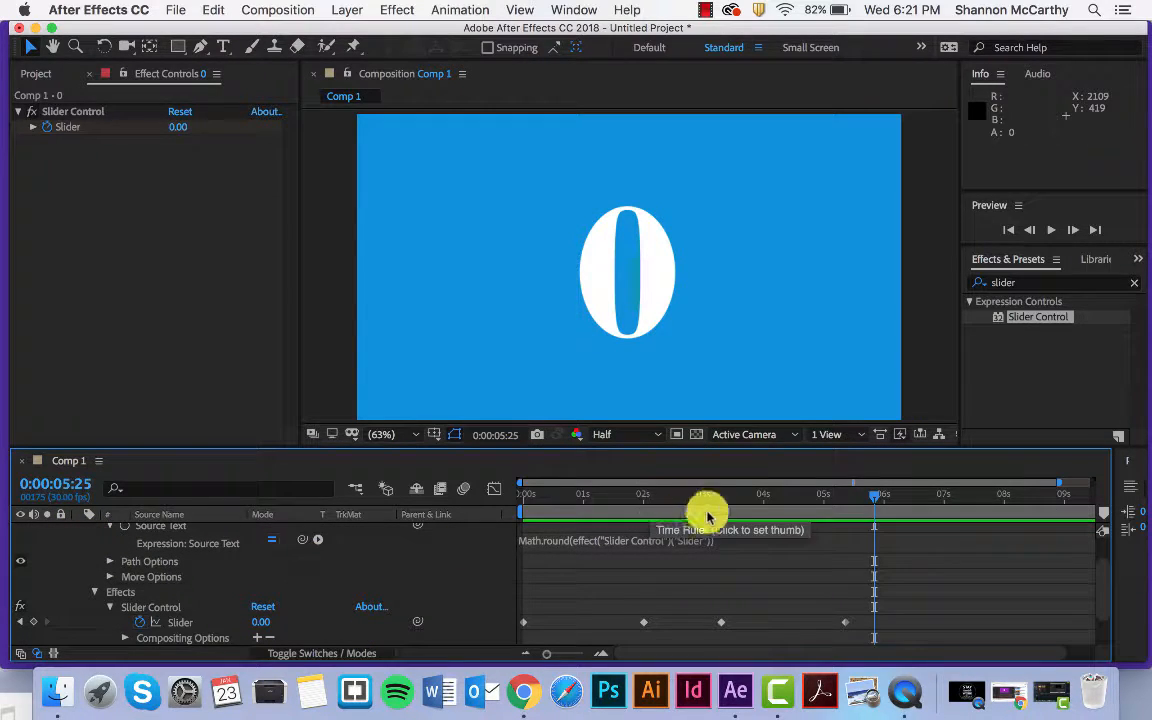
scroll(95, 561, up, 2)
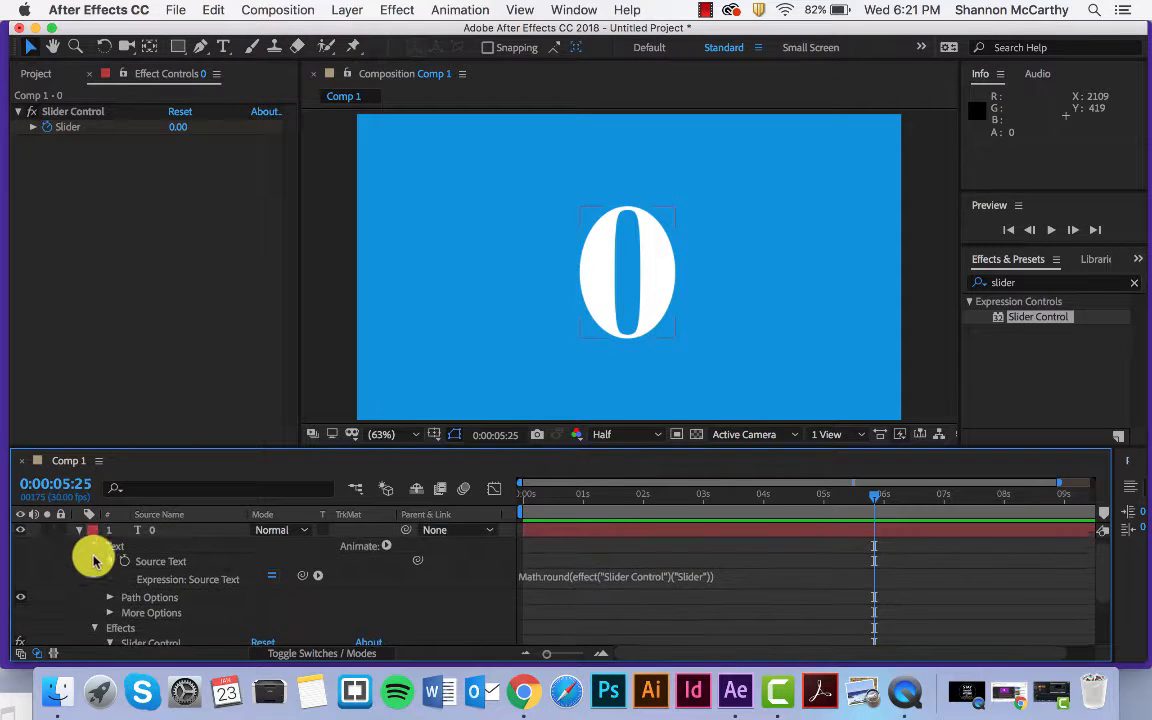
click(79, 531)
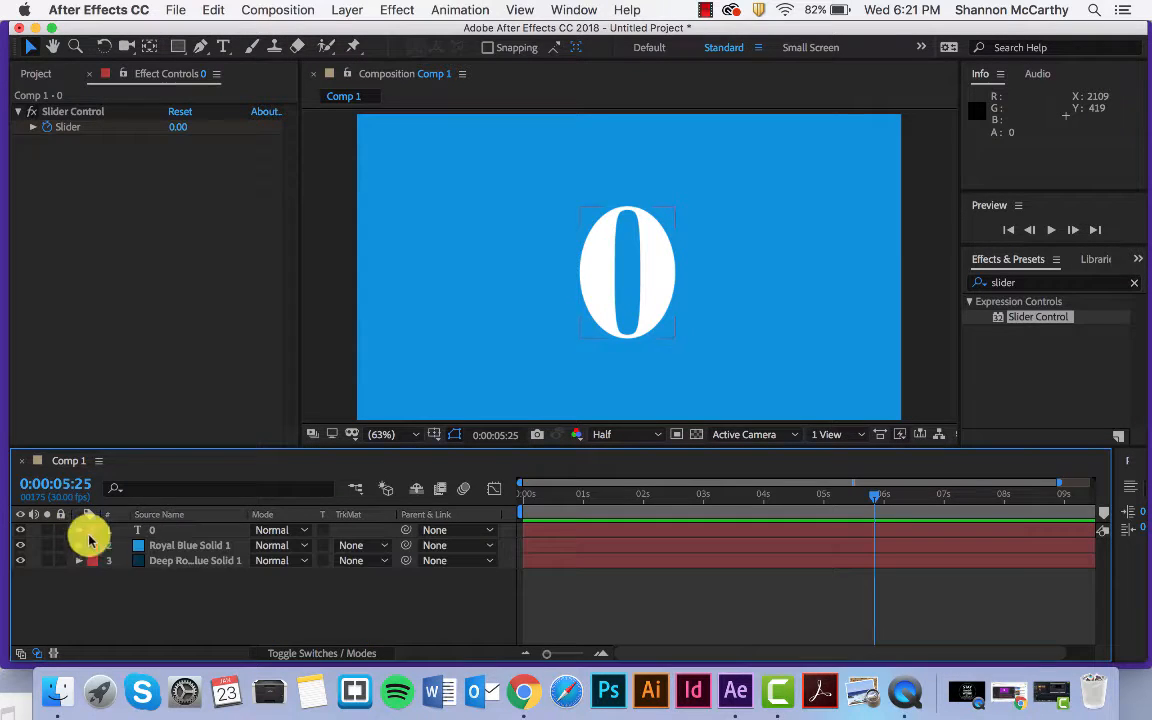
click(540, 550)
drag(555, 551, 681, 550)
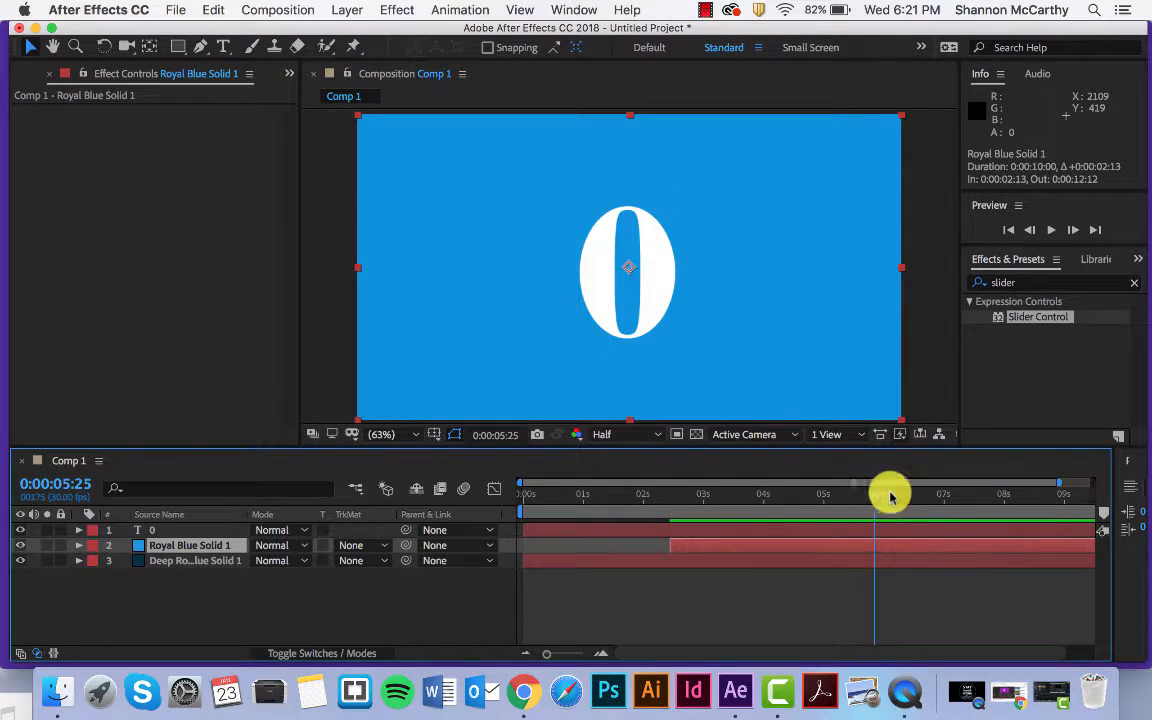
- Play the composition from the start to check the background change between the two solids
drag(876, 496, 462, 512)
key(space)
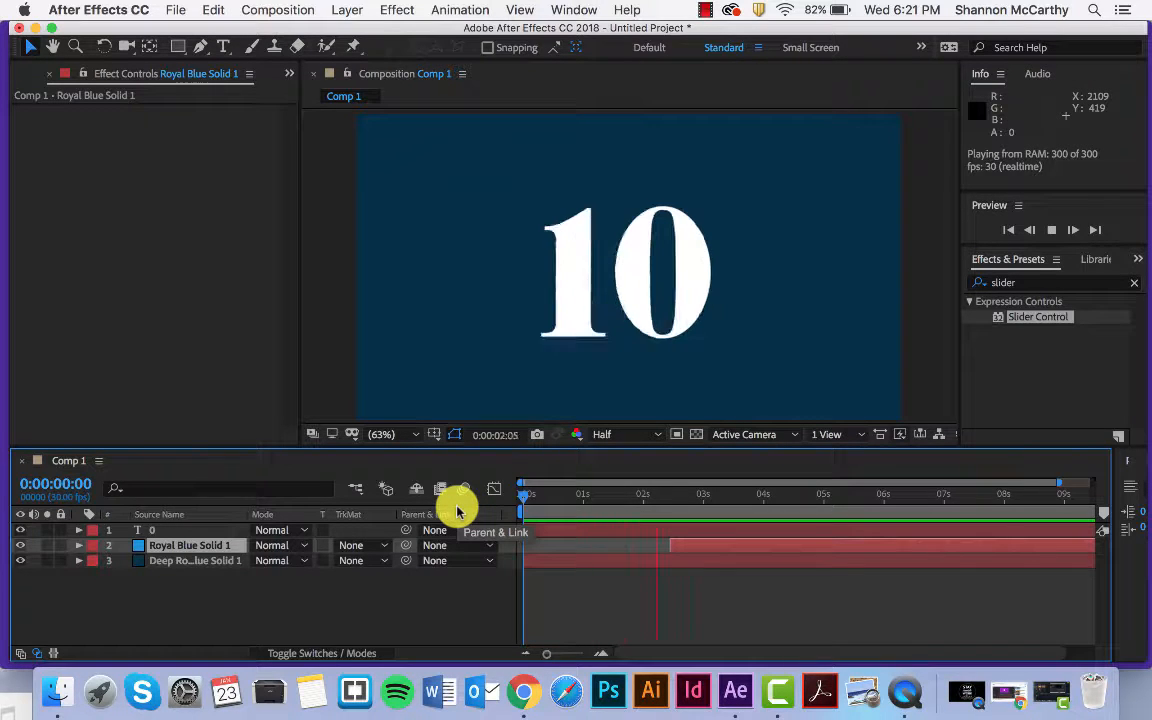
key(space)
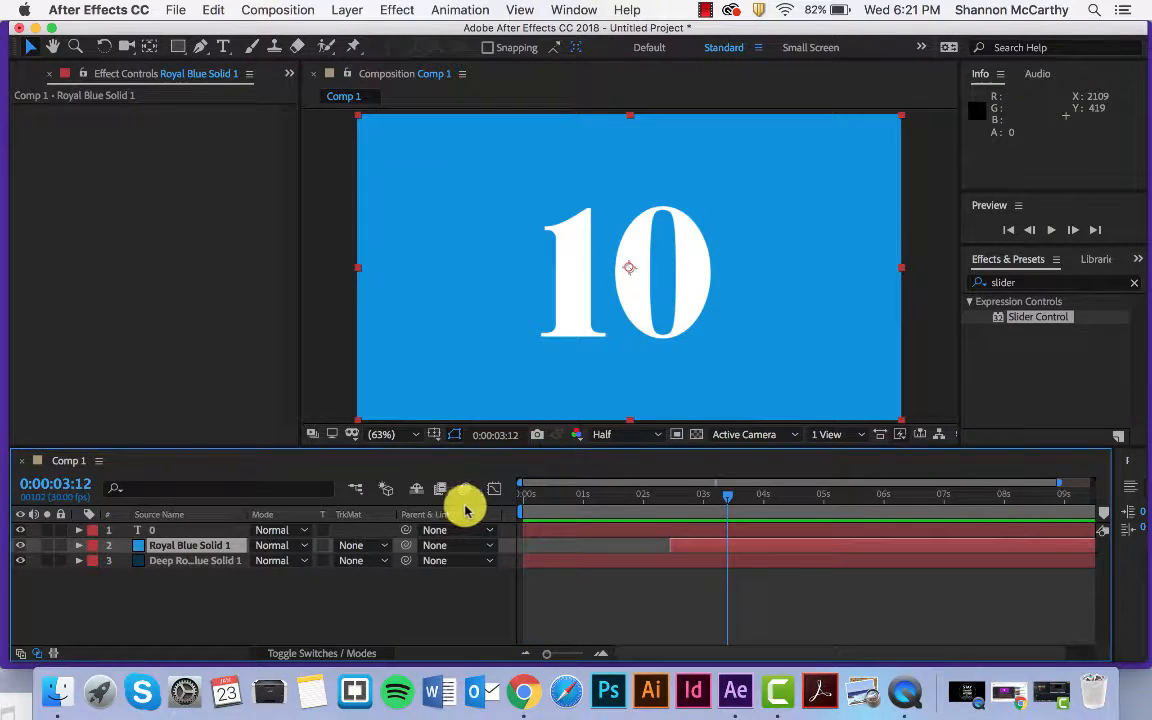
- Set the Royal Blue Solid 1 layer's Opacity to 0% and keyframe it at the layer's start, 0:00:02:13
click(684, 549)
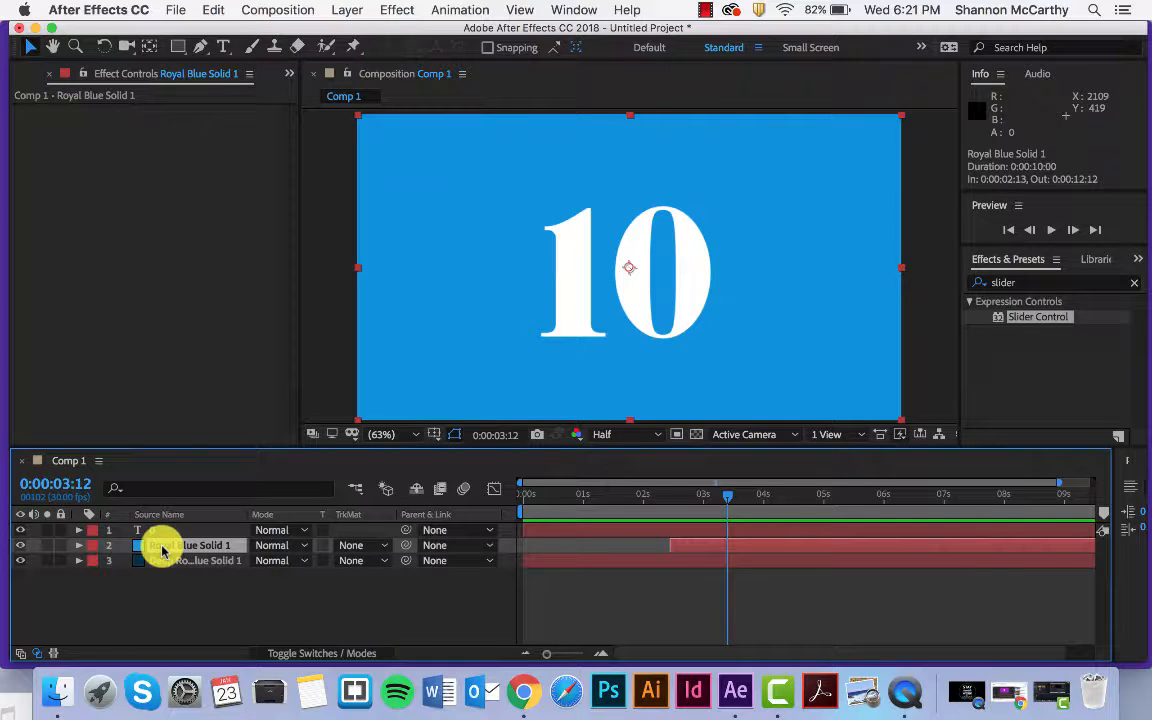
key(t)
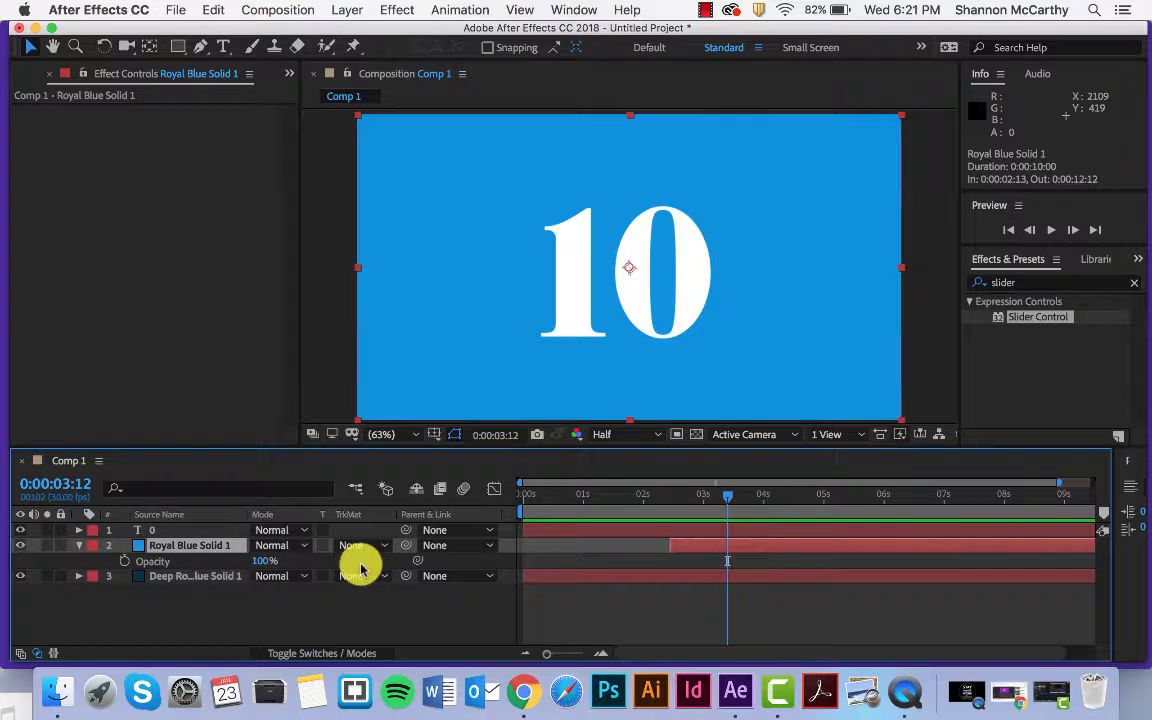
drag(733, 497, 683, 500)
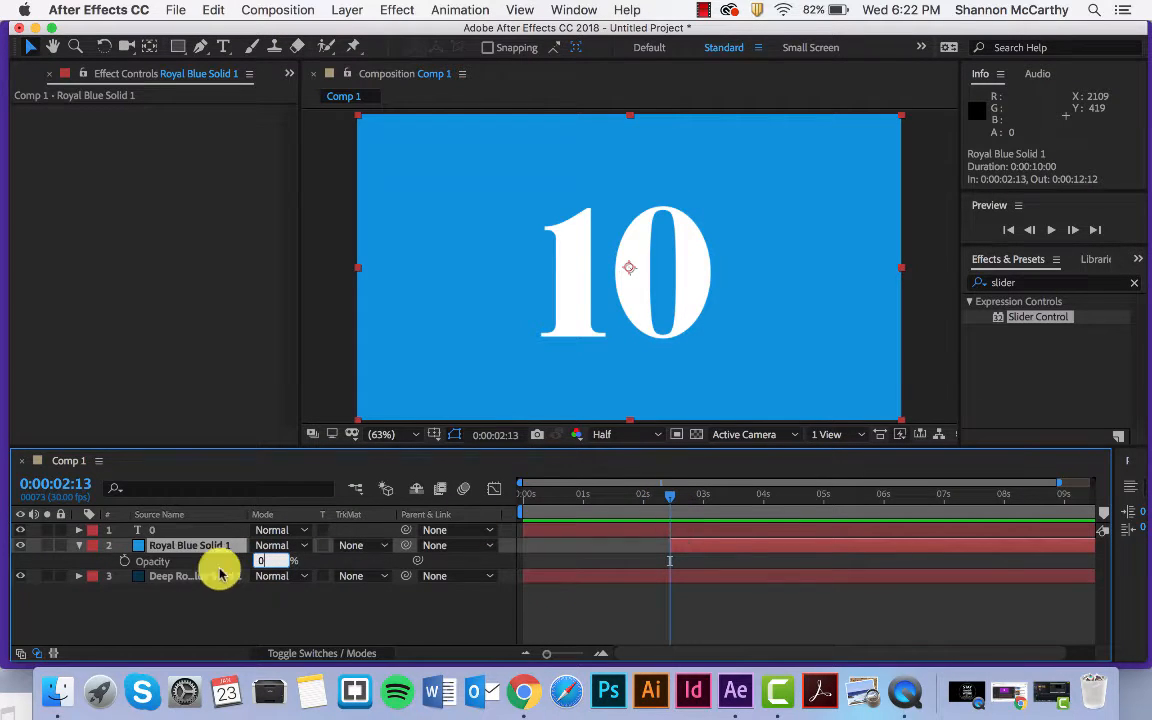
click(123, 561)
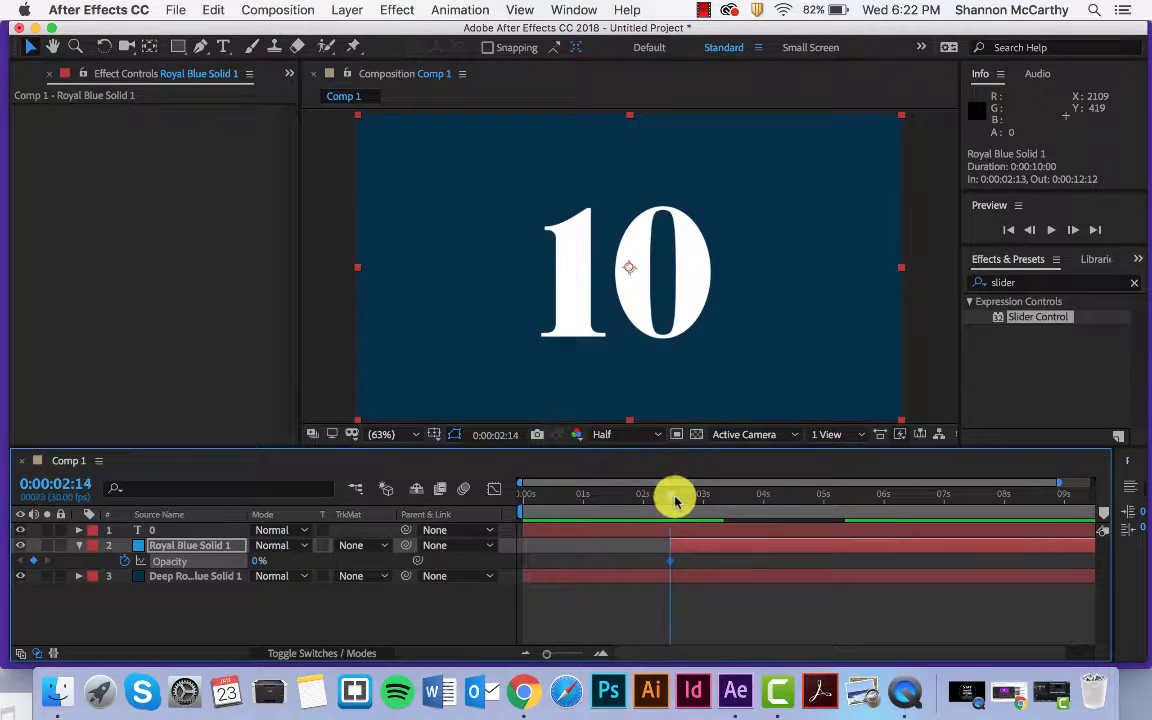
- Add an Opacity keyframe of 100% on Royal Blue Solid 1 at 0:00:03:07
drag(675, 500, 716, 512)
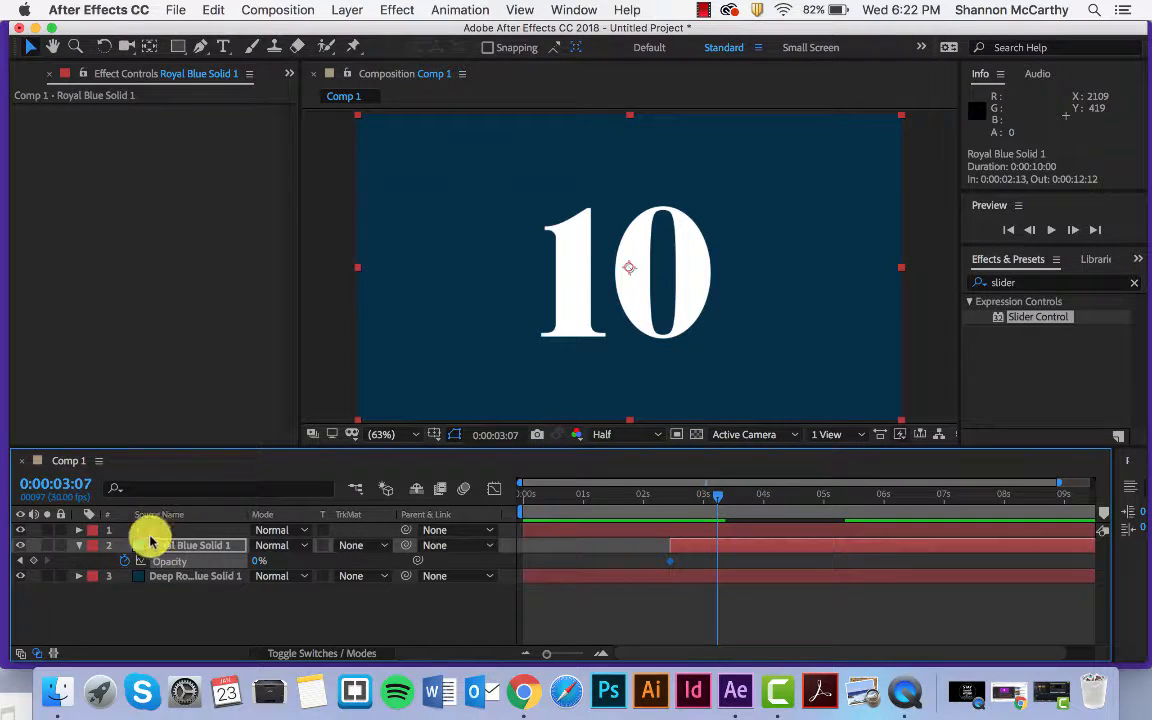
click(251, 566)
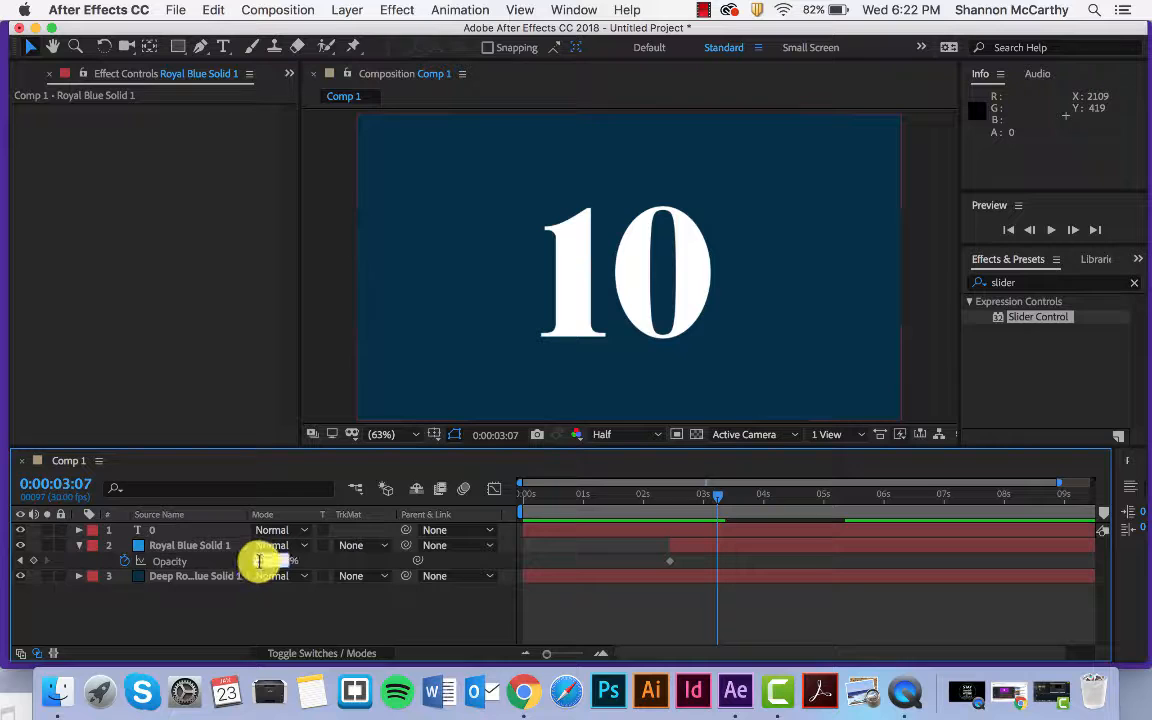
click(570, 606)
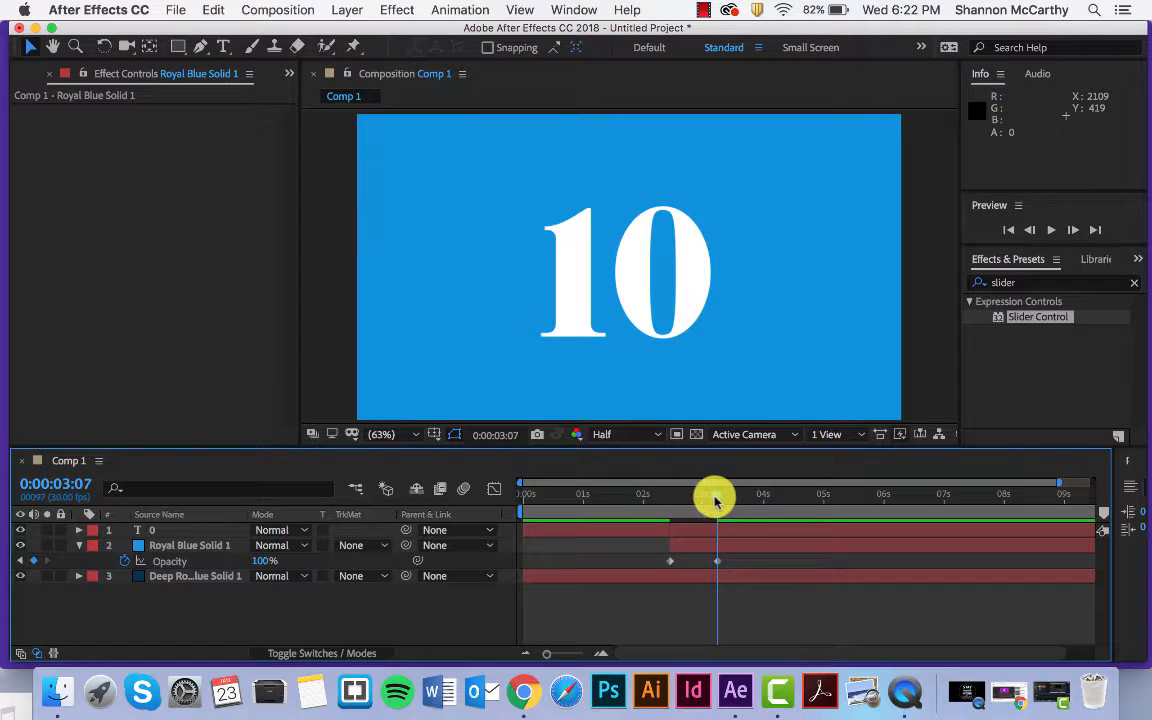
- Preview the background fade from the start of the composition and collapse the Royal Blue Solid 1 layer's properties
drag(714, 500, 525, 481)
key(space)
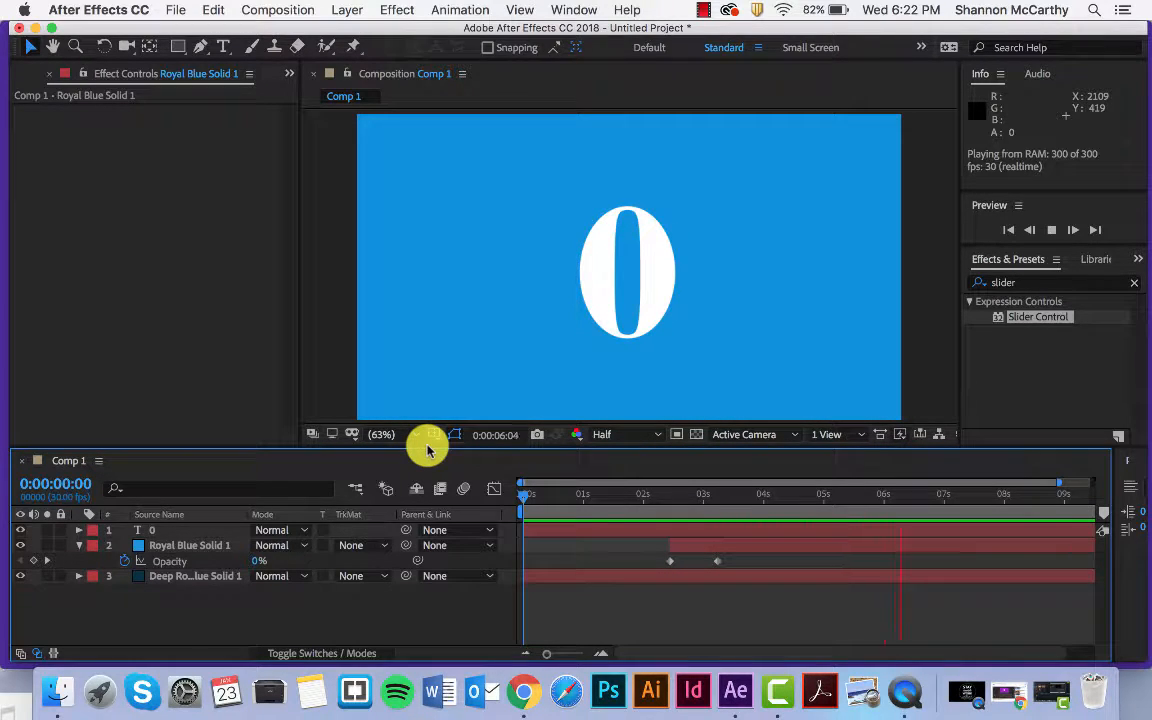
key(space)
click(80, 547)
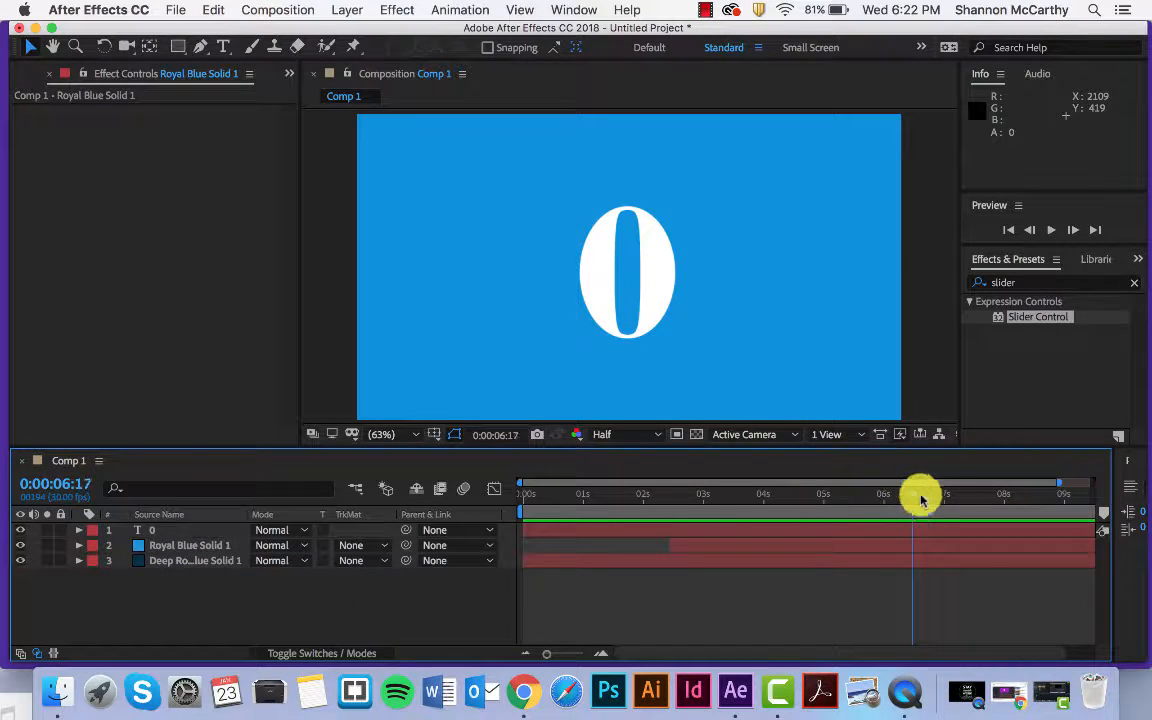
- Trim the end of the composition's work area to 0:00:06:16 and preview it from the start
drag(921, 500, 901, 535)
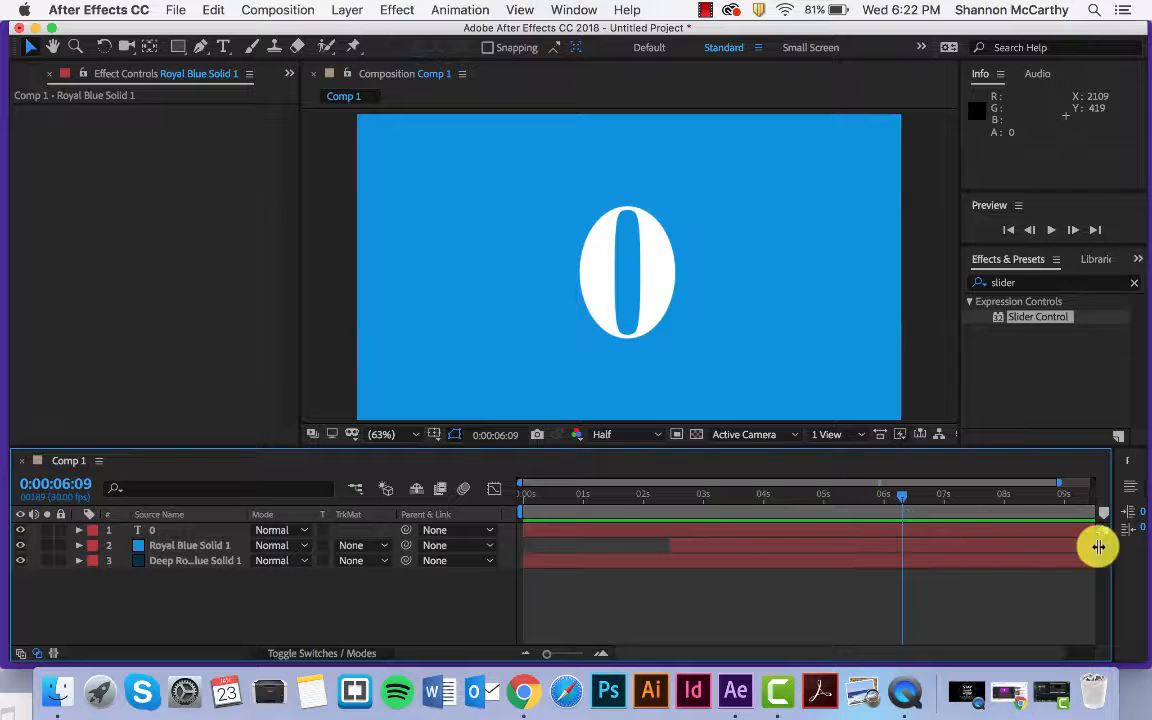
click(1091, 513)
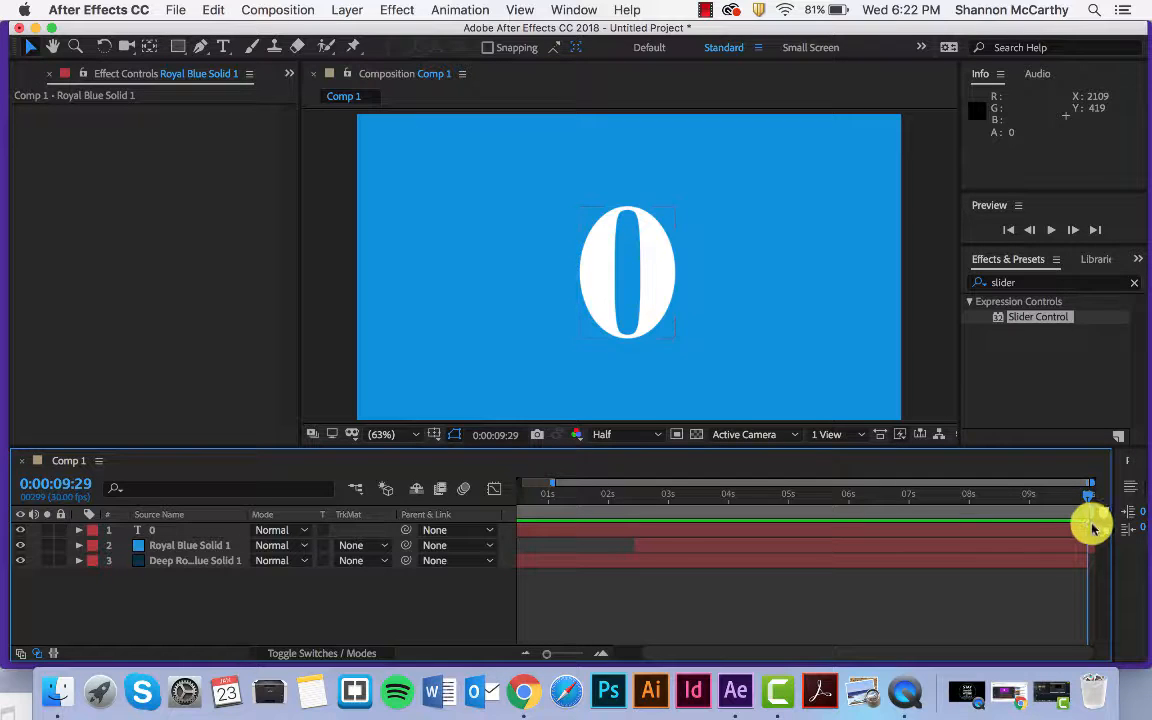
drag(1093, 515, 884, 525)
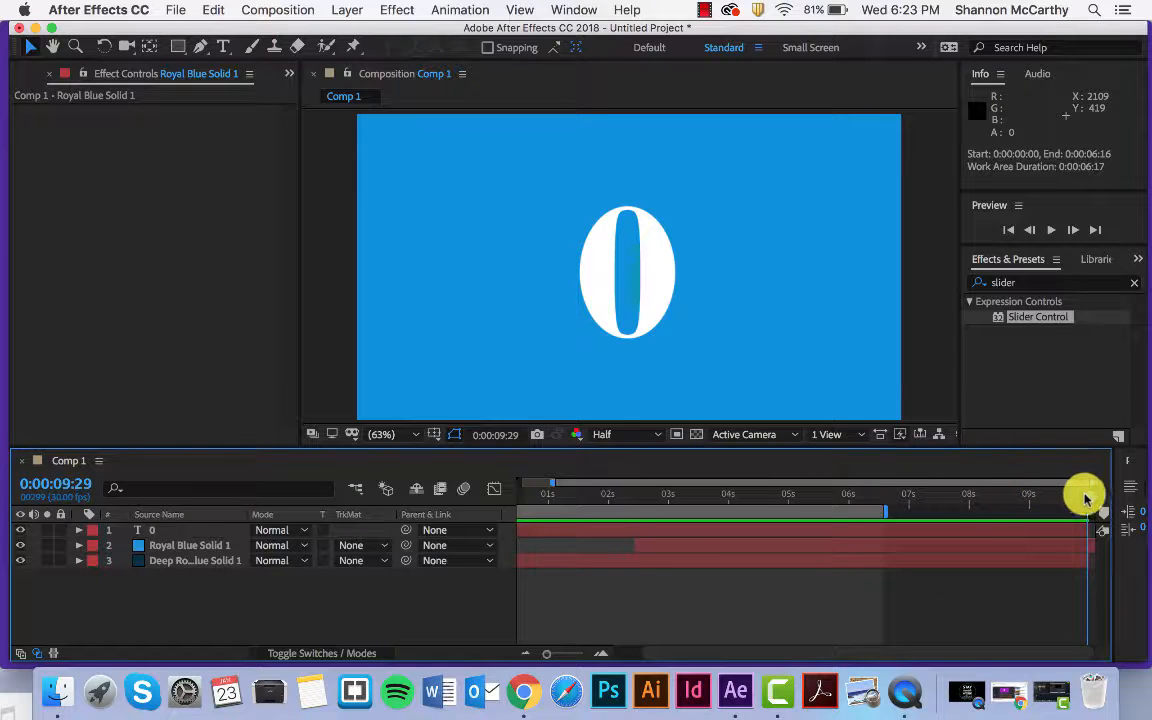
drag(1086, 498, 479, 510)
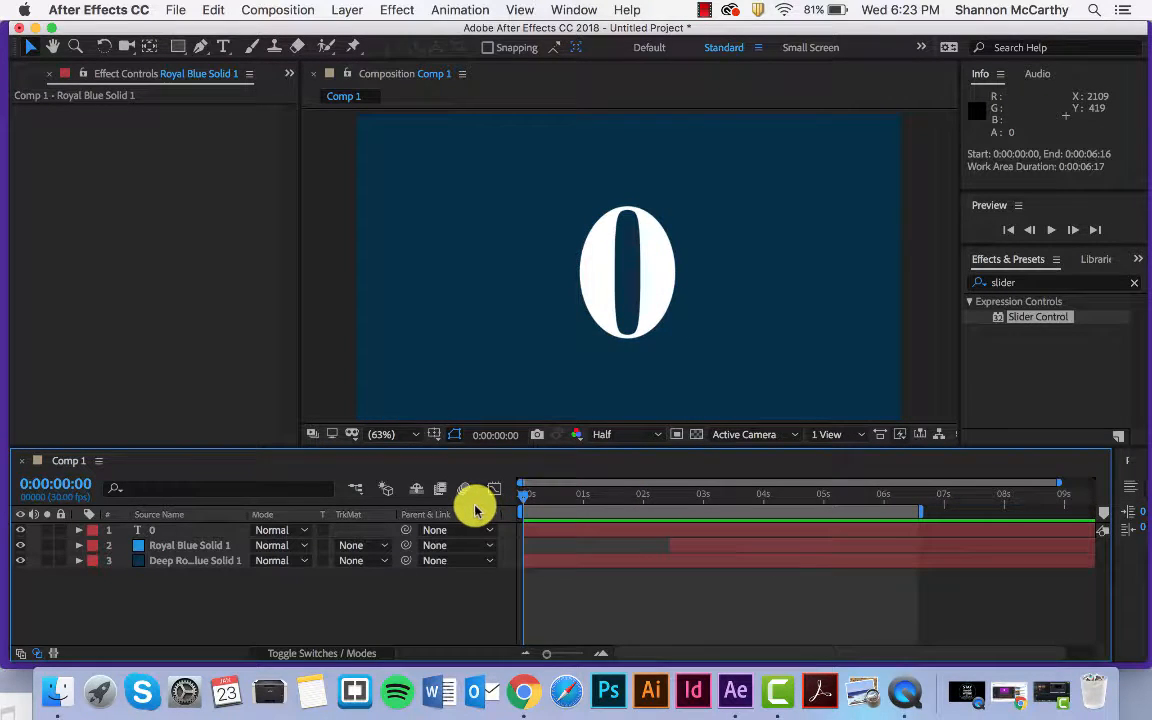
key(space)
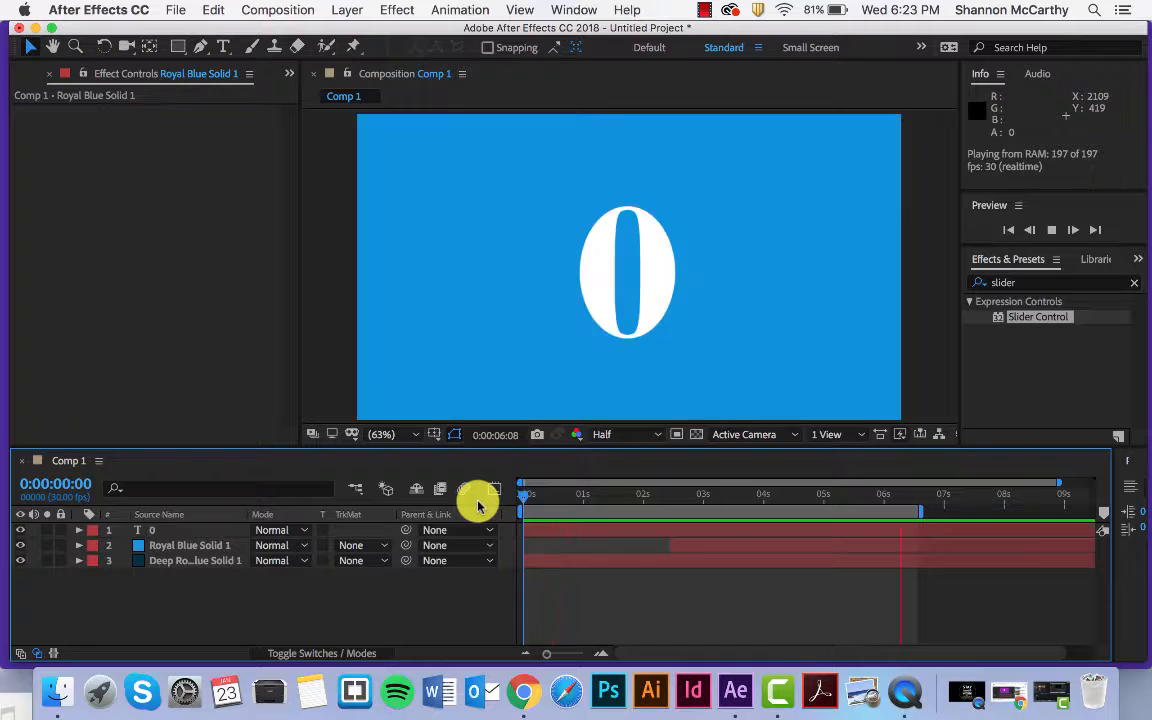
key(space)
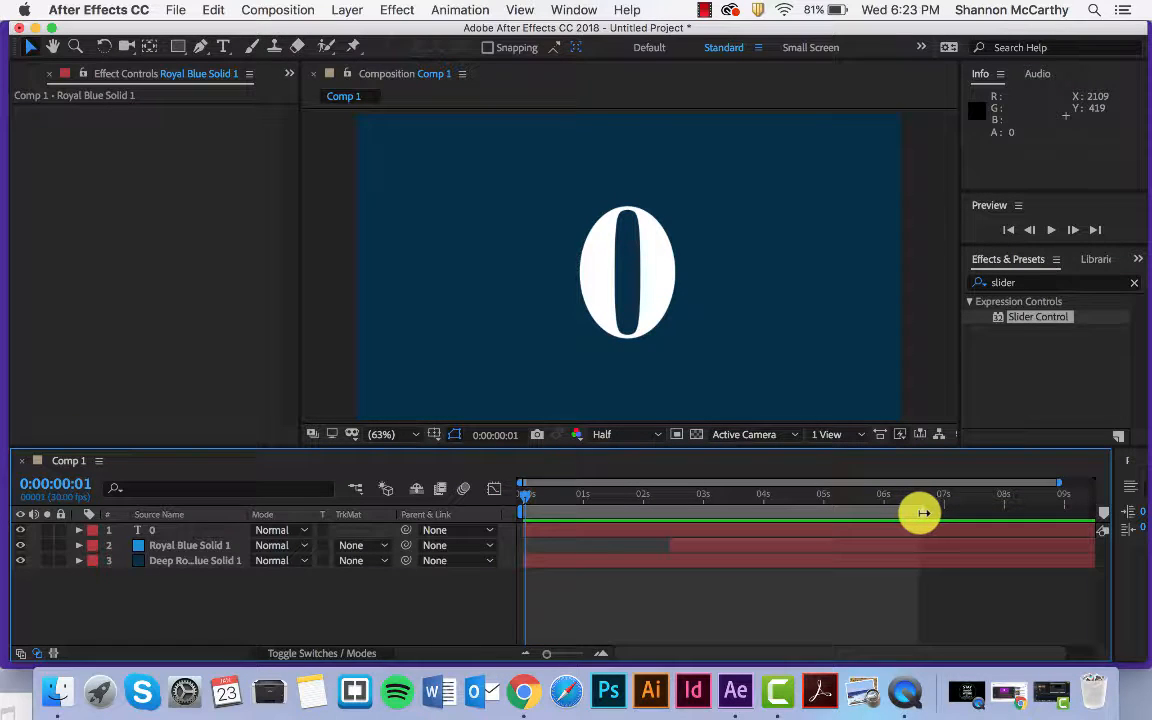
- Shorten the work area to end at 0:00:05:24, preview it, and return the current time to 0:00:00:00
drag(922, 513, 878, 513)
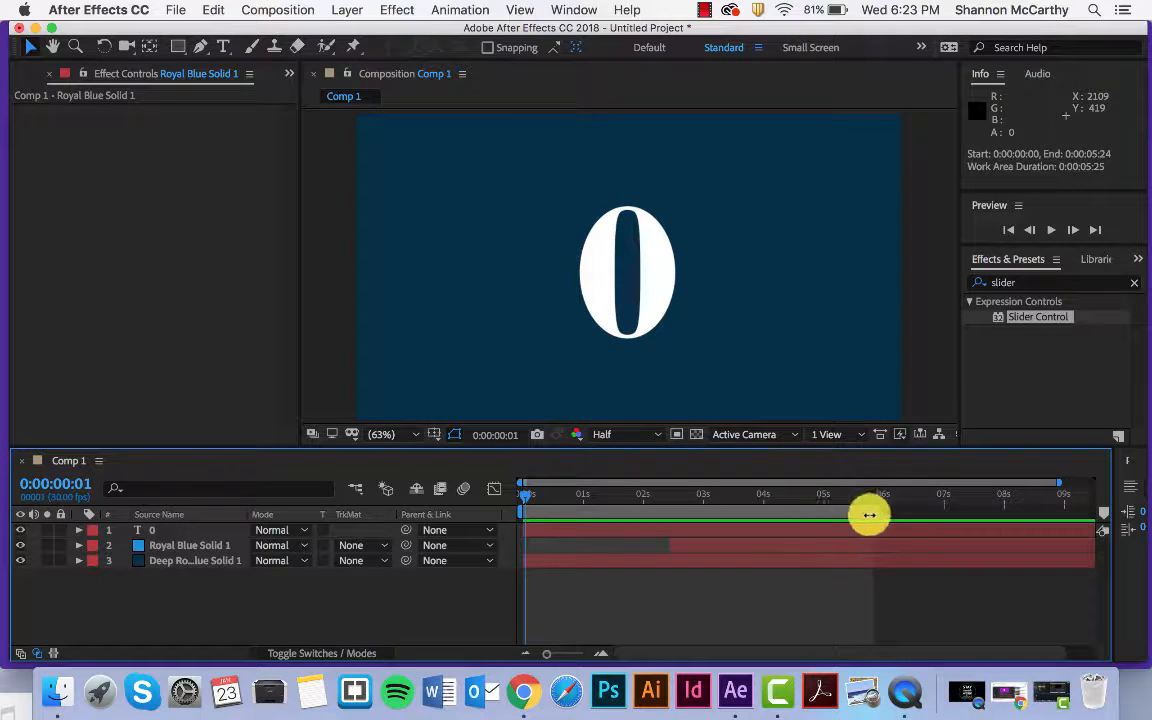
drag(522, 494, 762, 494)
key(space)
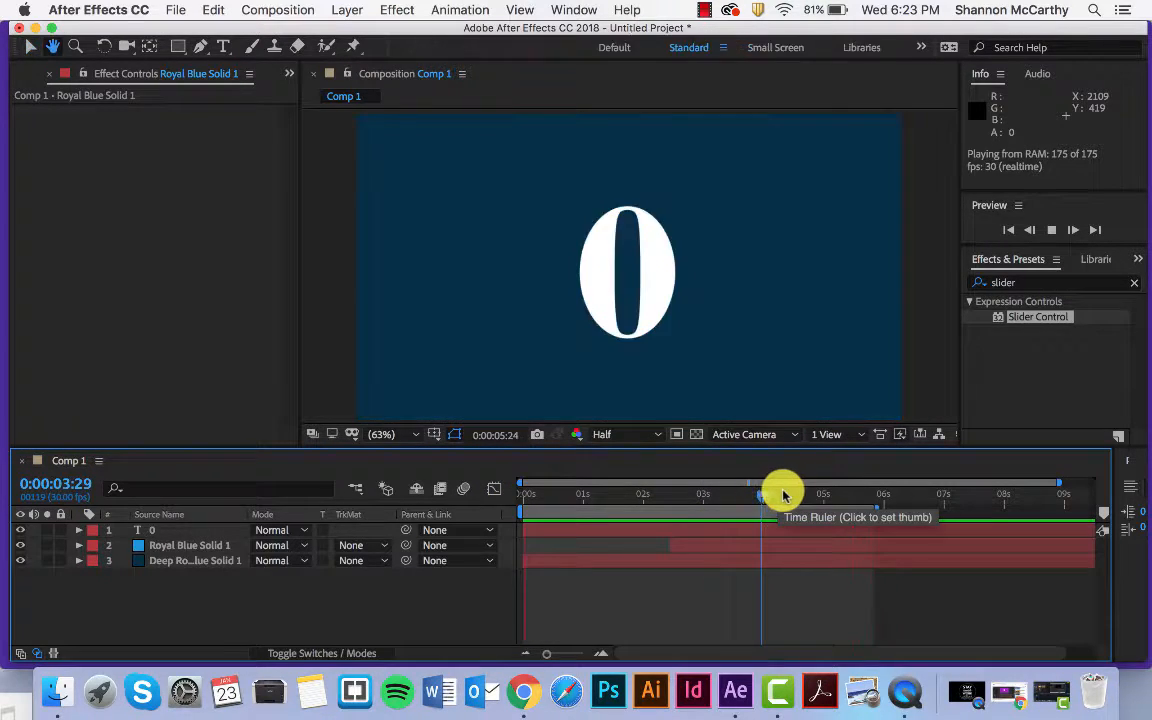
key(space)
drag(527, 496, 506, 489)
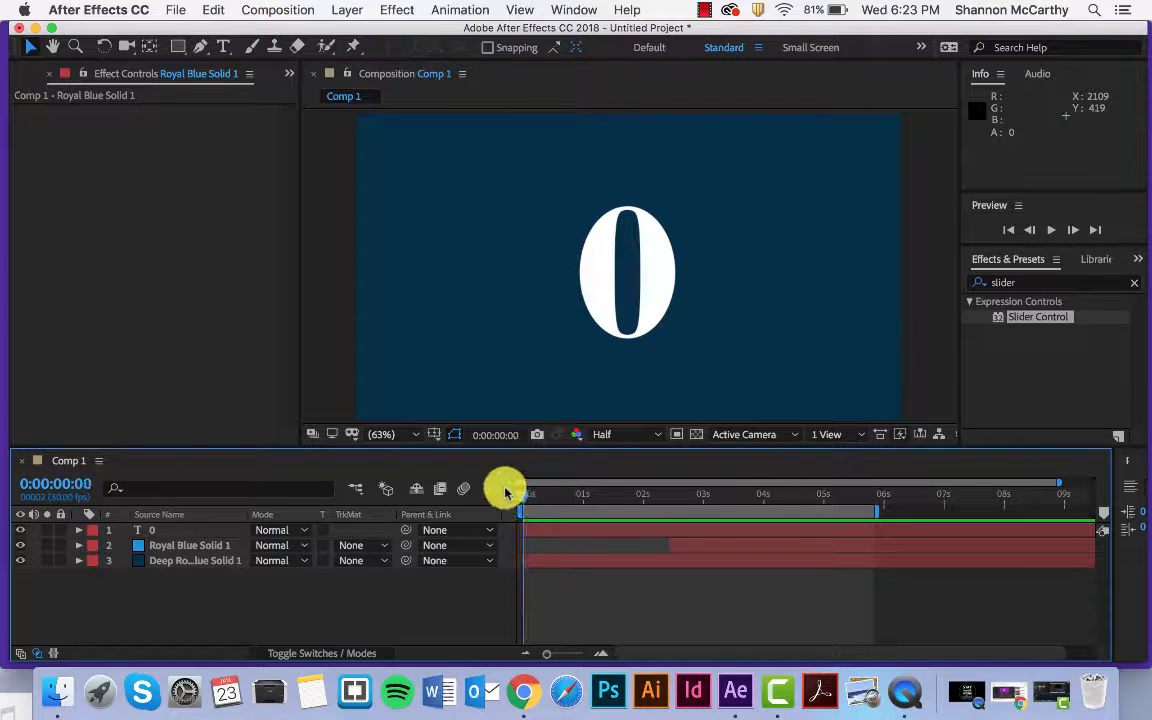
- Add the composition to the Render Queue for export
click(170, 9)
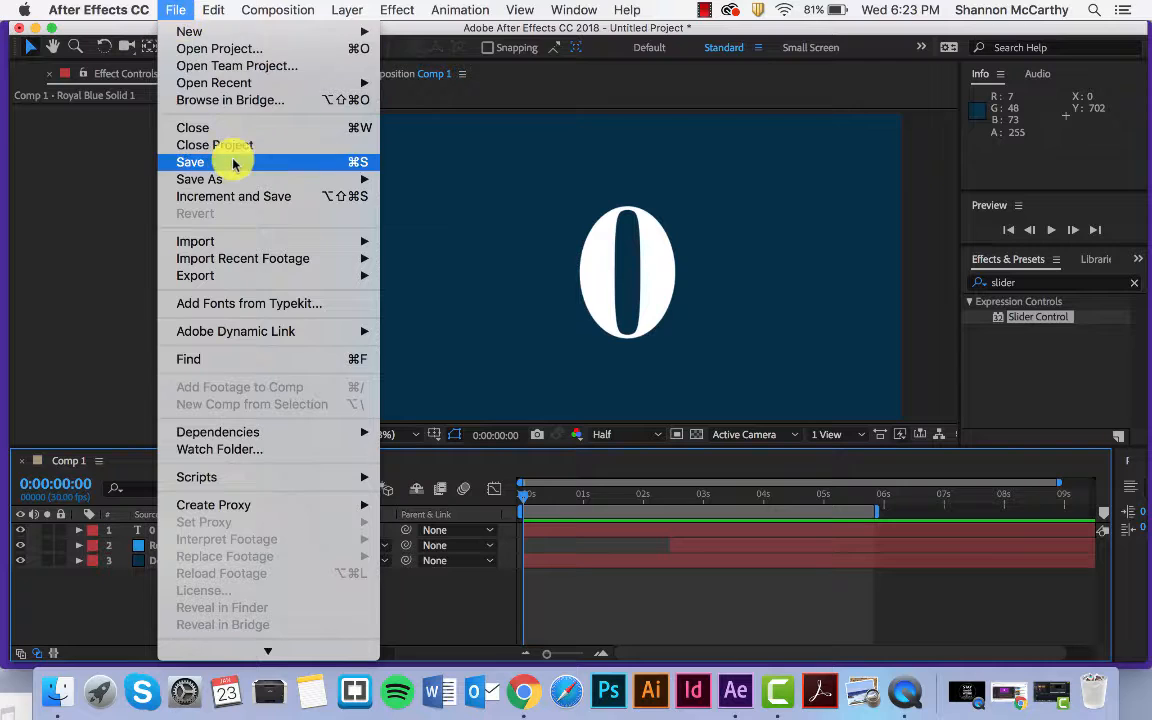
mouse_move(290, 278)
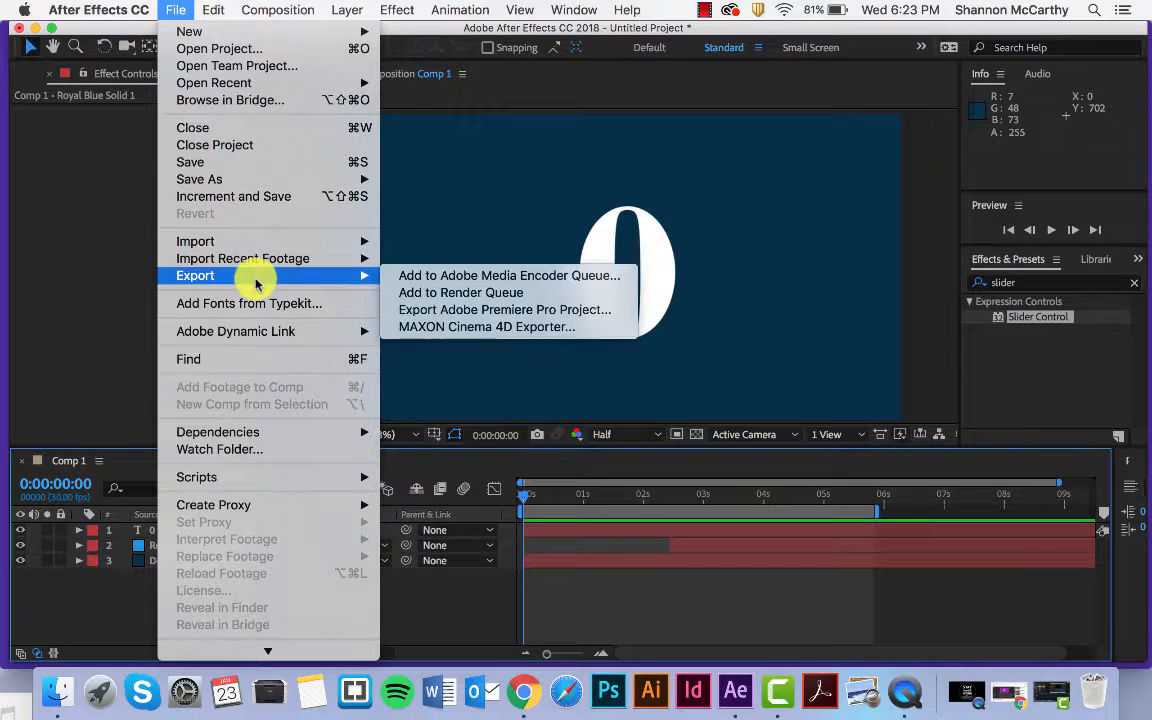
click(462, 293)
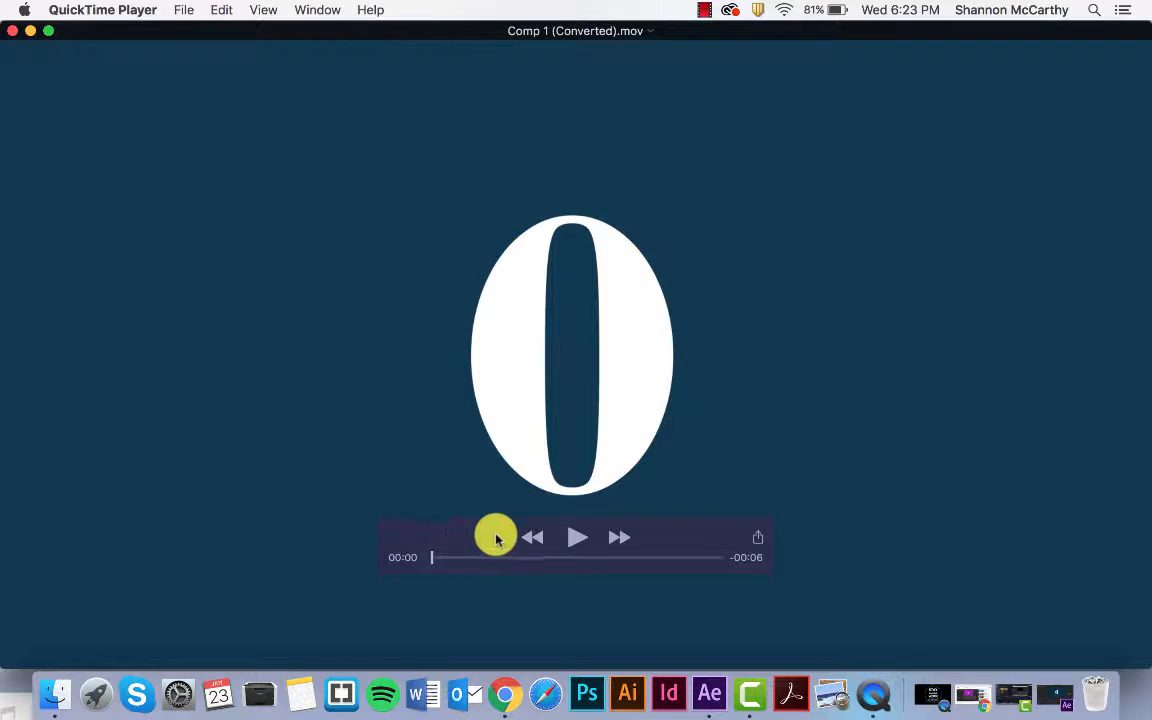
- Play the exported movie Comp 1 (Converted).mov in QuickTime Player to check the number animation
click(570, 536)
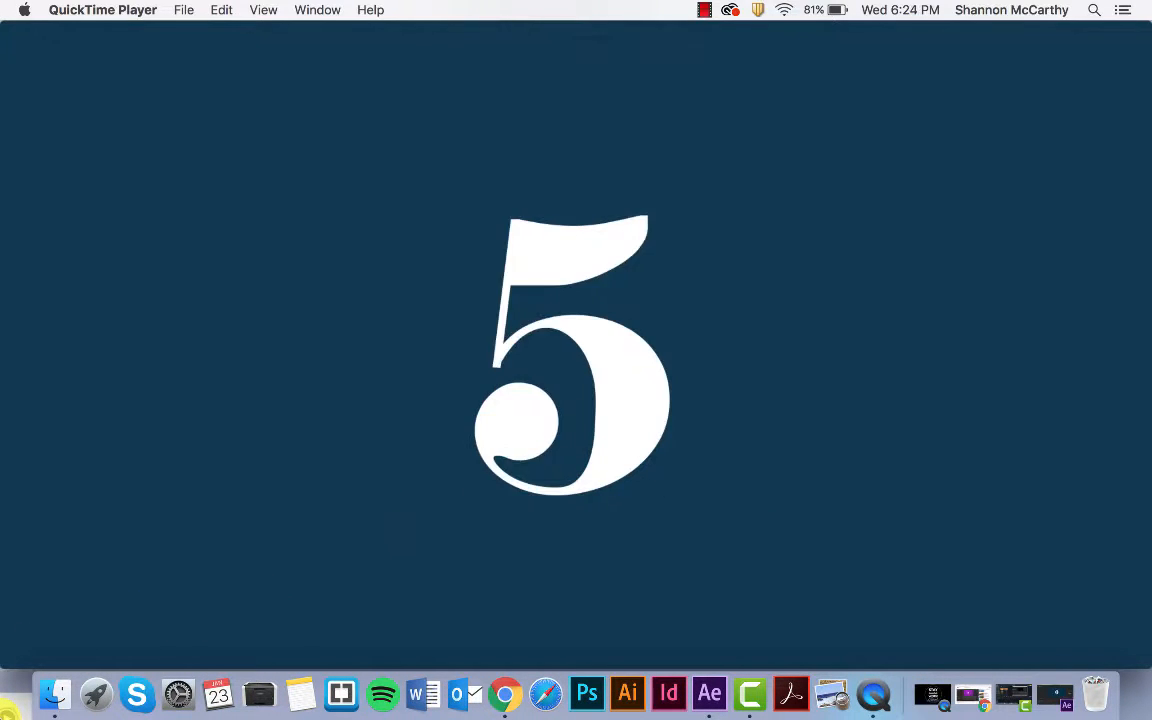